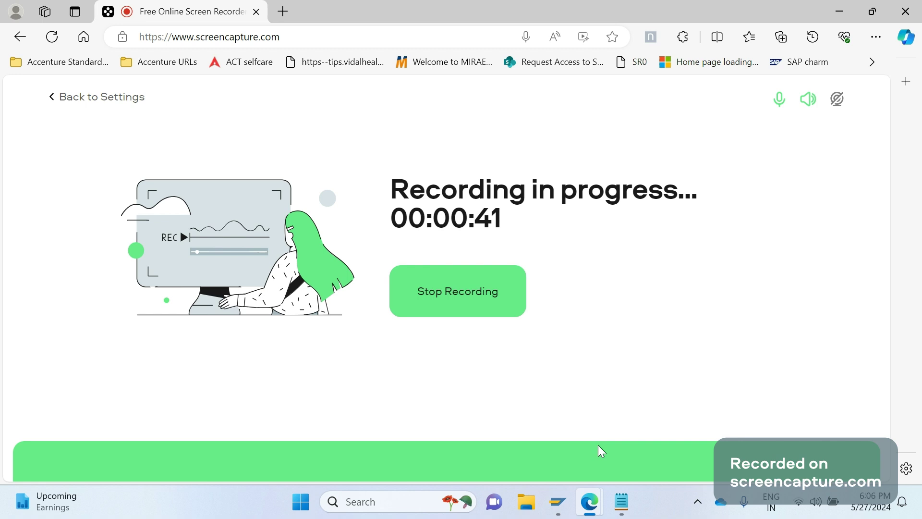
Step: Bring the blank Untitled Notepad tab to the front while the screen recording keeps running
left_click(631, 501)
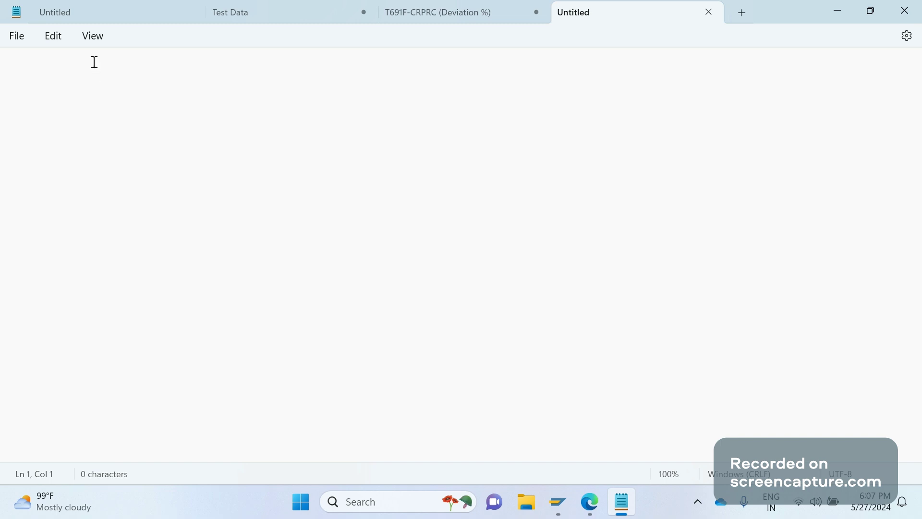
Step: Write '1. Error should be thrown whenever PO type is missing in the order', then switch to SAP Logon
type("1.  Error sh")
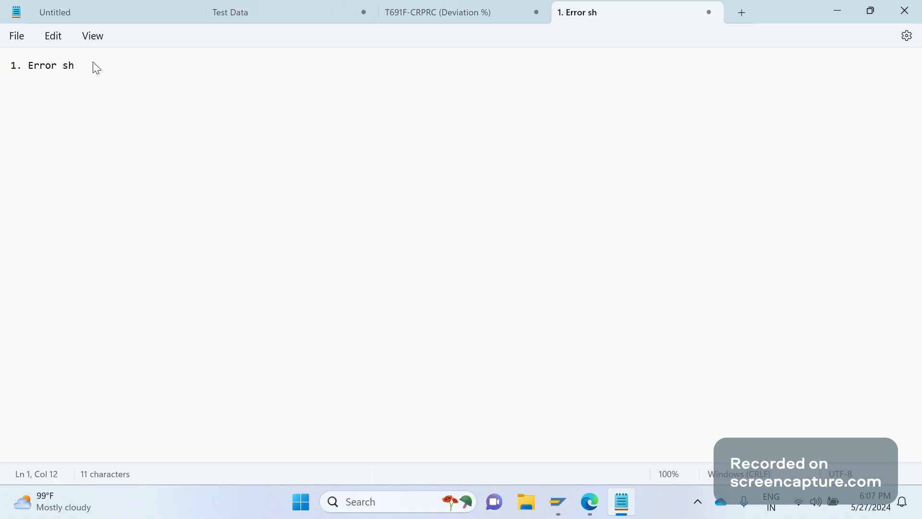
type("ould be trhow")
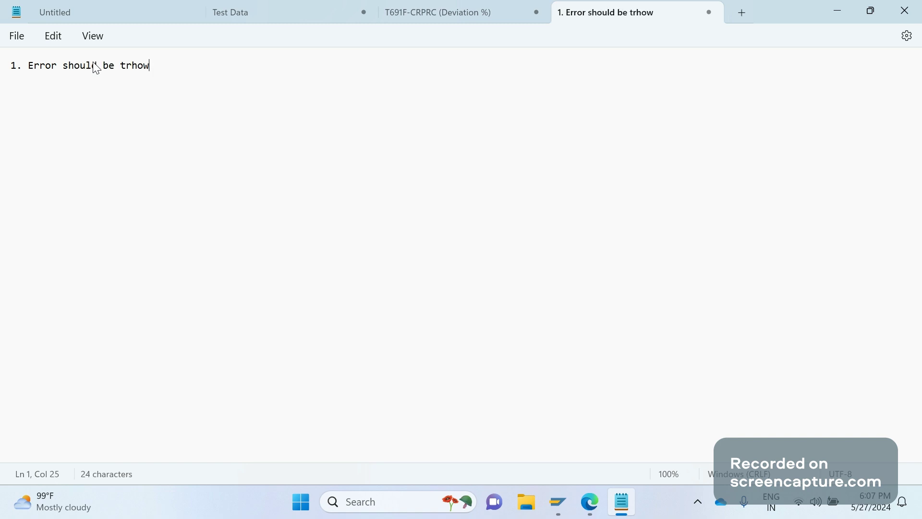
key("BackSpace")
key("BackSpace")
key("BackSpace")
key("BackSpace")
type("hrown whenev")
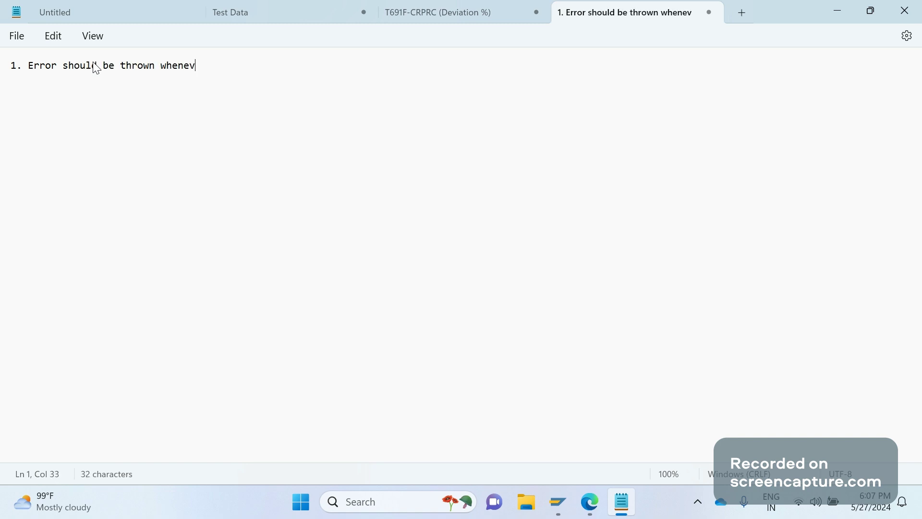
type("er PO type is miss")
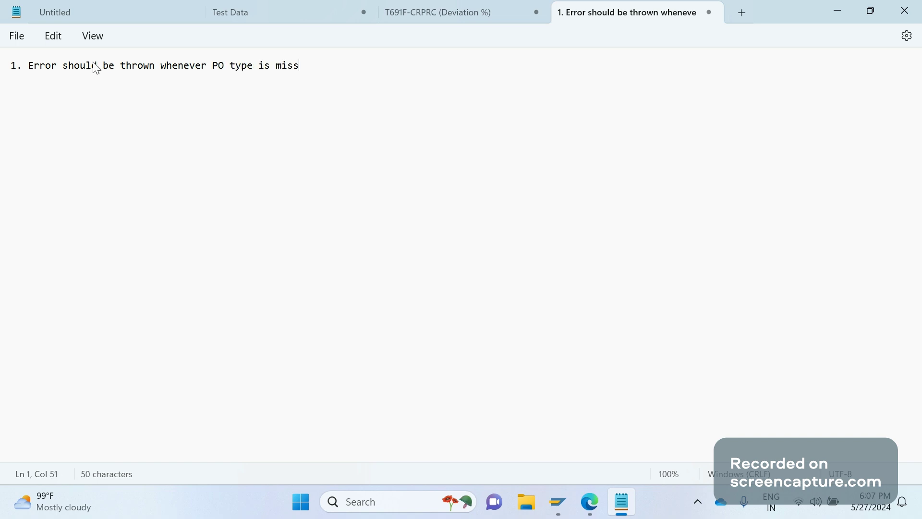
type("ing in the order")
mouse_move(558, 502)
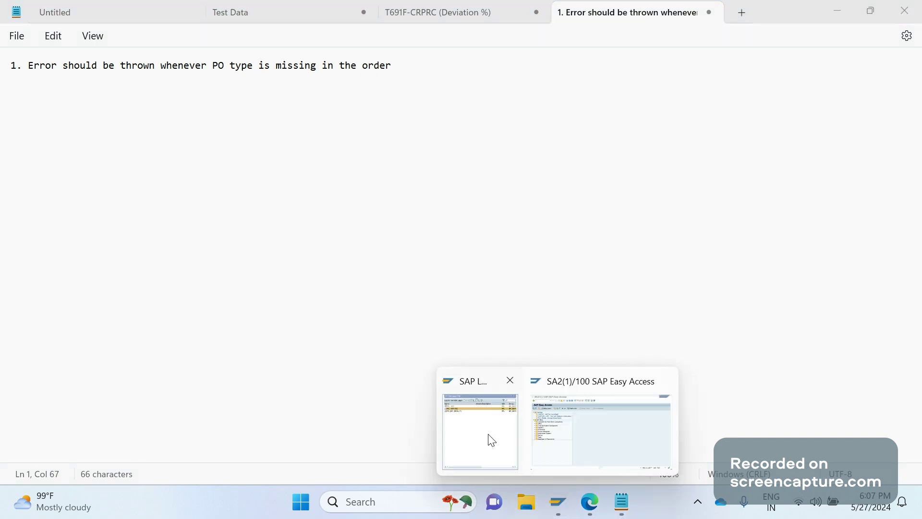
left_click(489, 439)
Step: Open the Easy Access session, try a command and dismiss the connection-error message
double_click(721, 144)
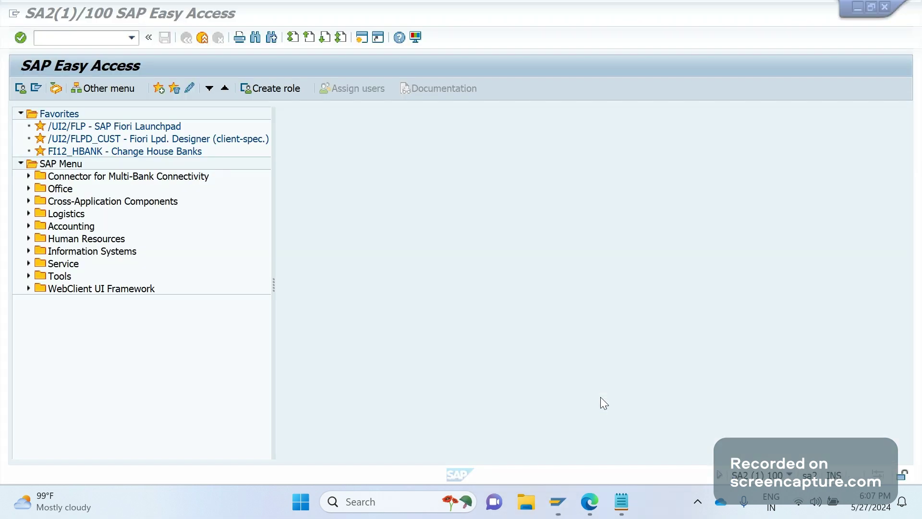
left_click(62, 72)
type("/")
key("Return")
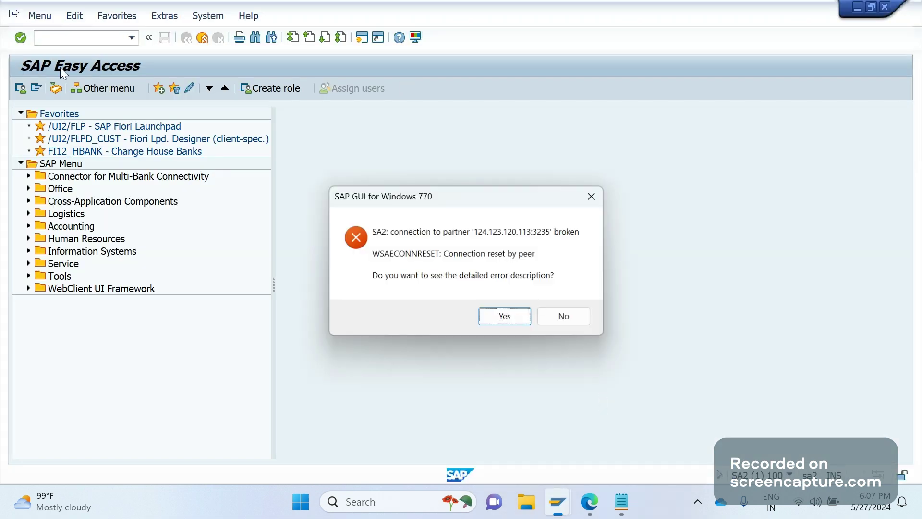
key("Escape")
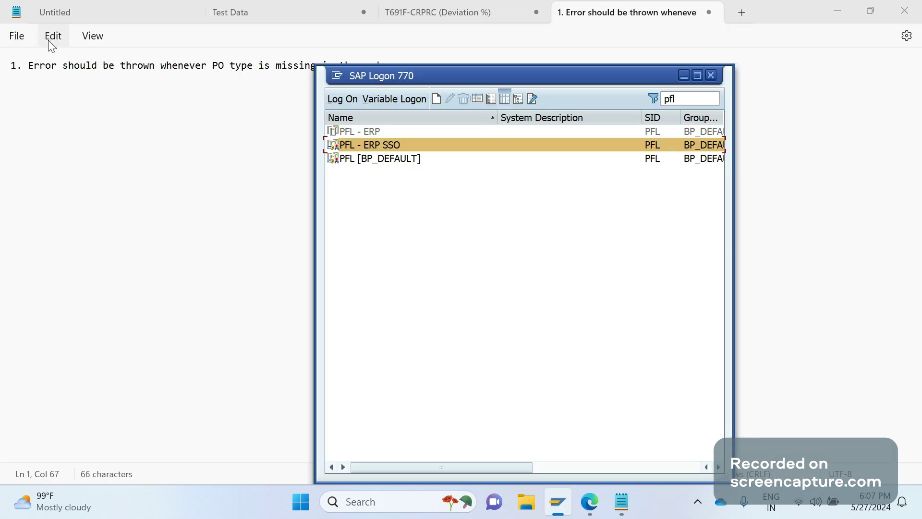
Step: Select the S4HANA system in SAP Logon and log on with user name and password
left_click(679, 97)
key("Return")
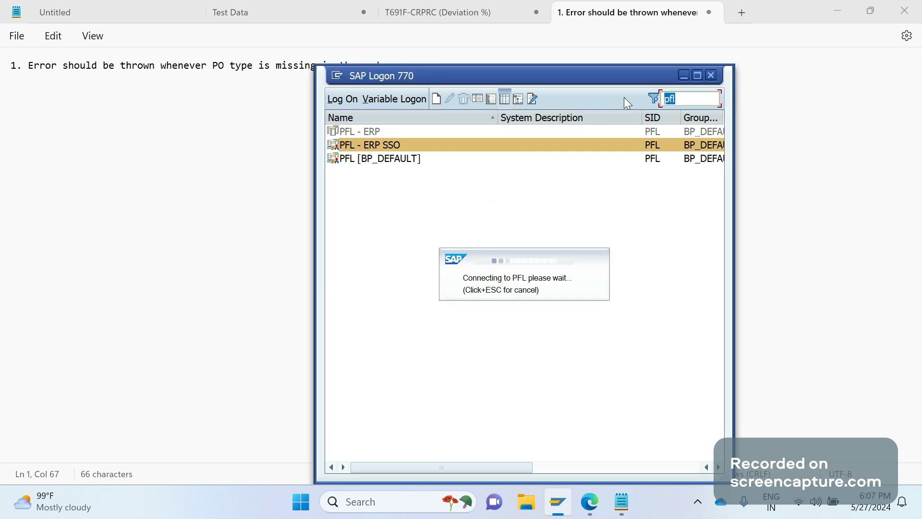
type("s4")
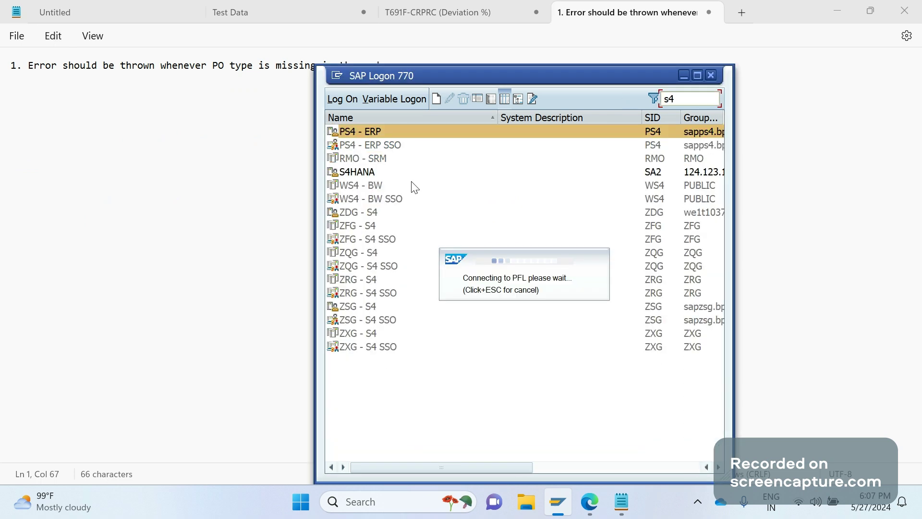
left_click(382, 172)
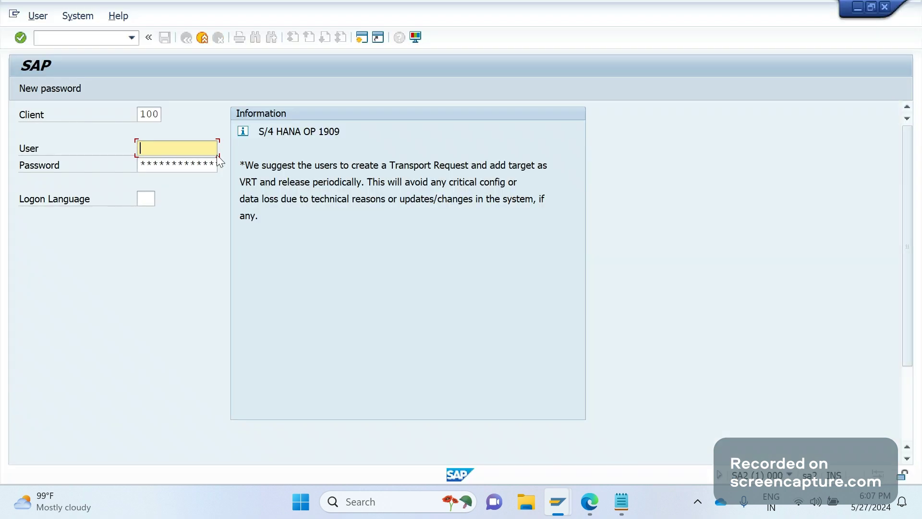
type("thiru")
key("Tab")
type("**")
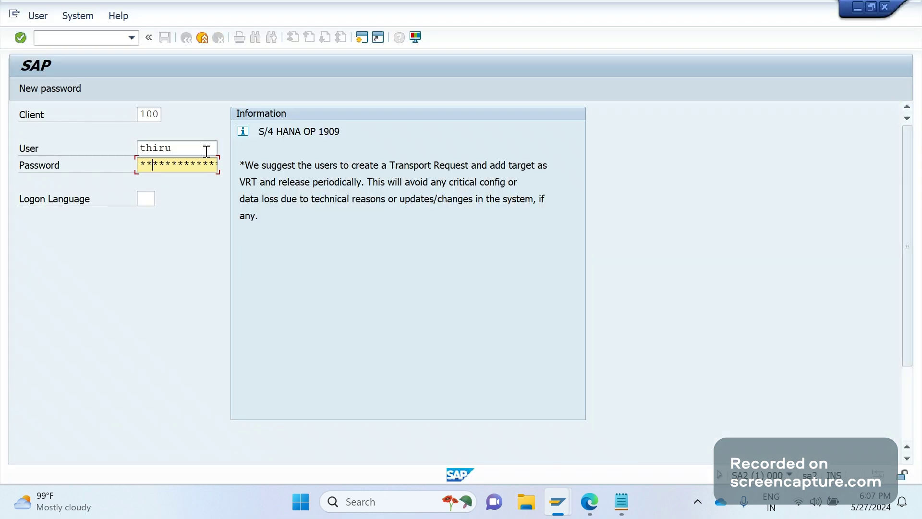
type("*****")
key("Return")
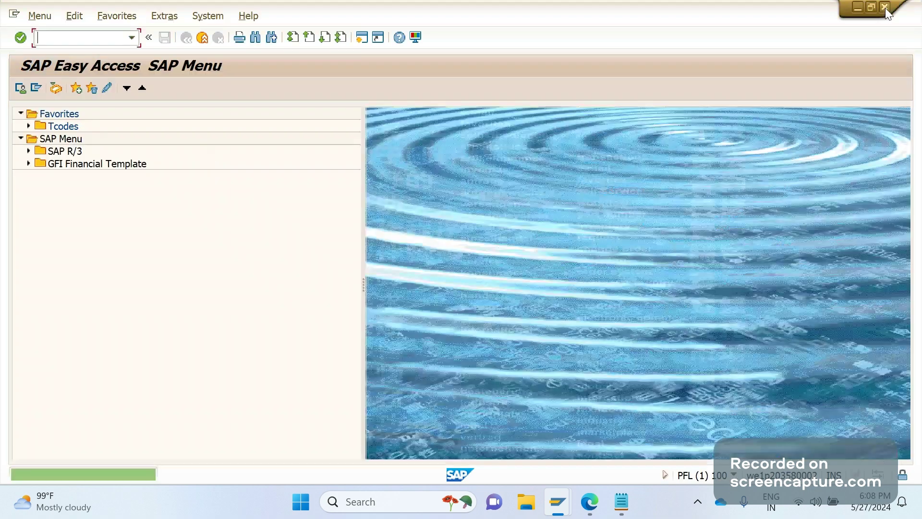
Step: Log off the stray PFL session, retry logon with the corrected password and acknowledge the info message
left_click(885, 7)
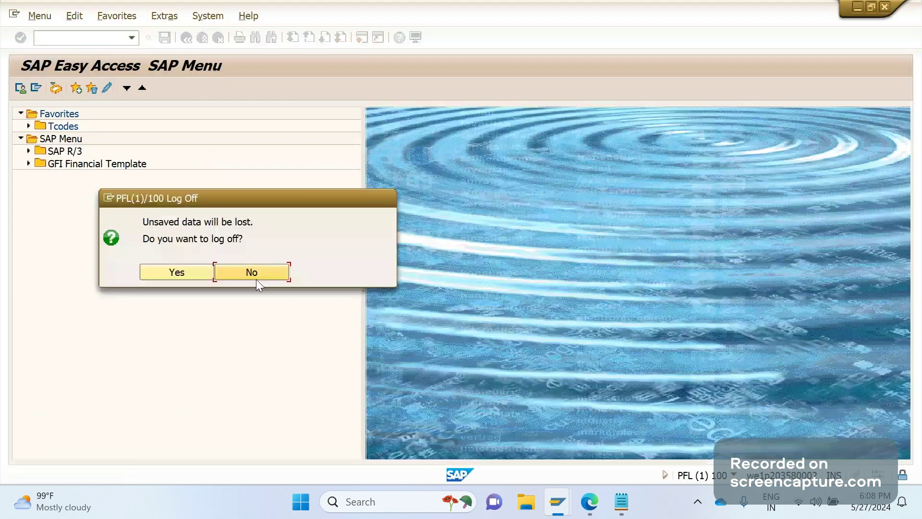
left_click(199, 274)
key("Return")
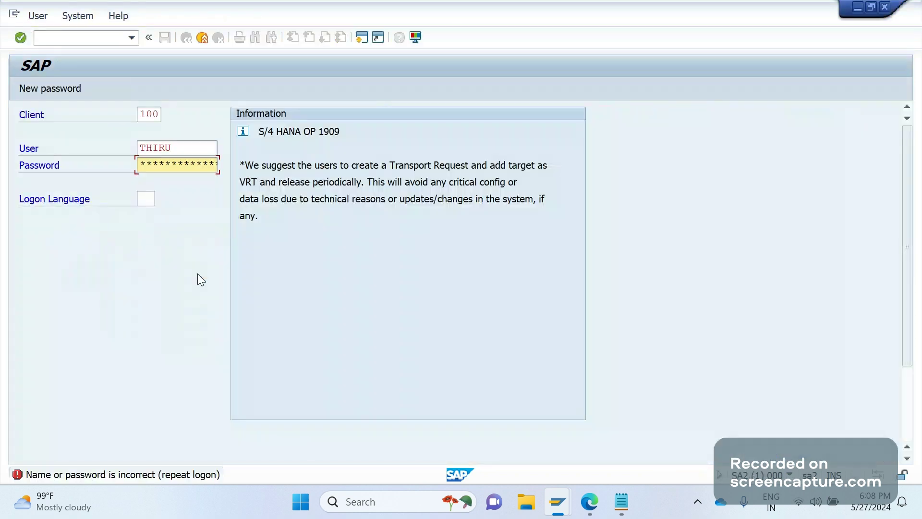
type("****")
key("Return")
key("Return")
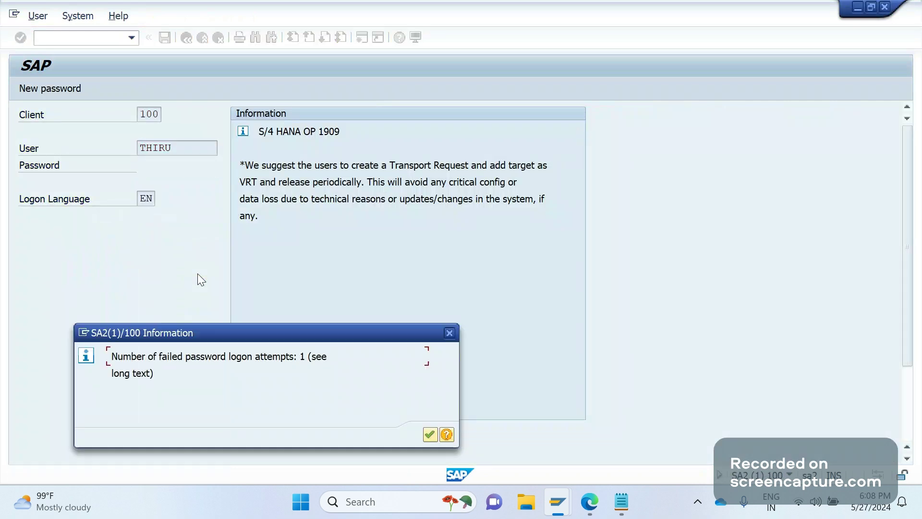
key("Return")
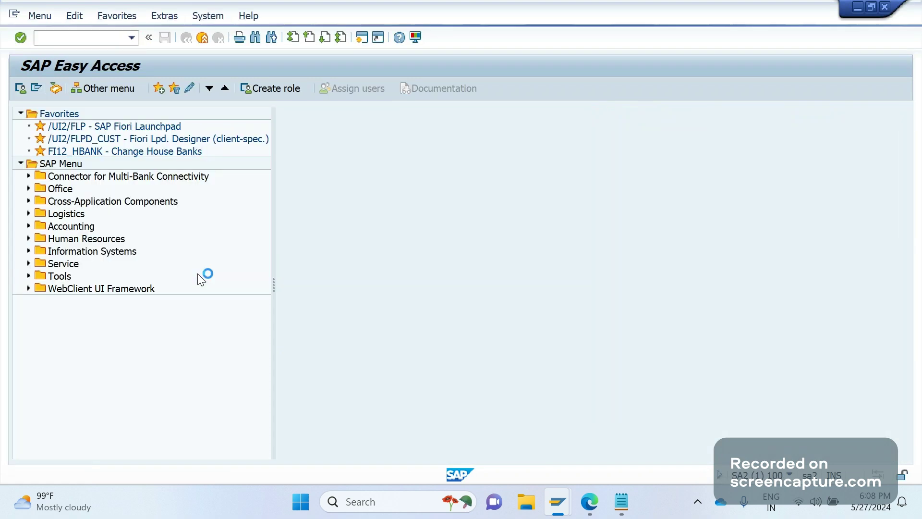
Step: Display sales order 577 and open Create Sales Documents in a new session via /oVA01
key("Return")
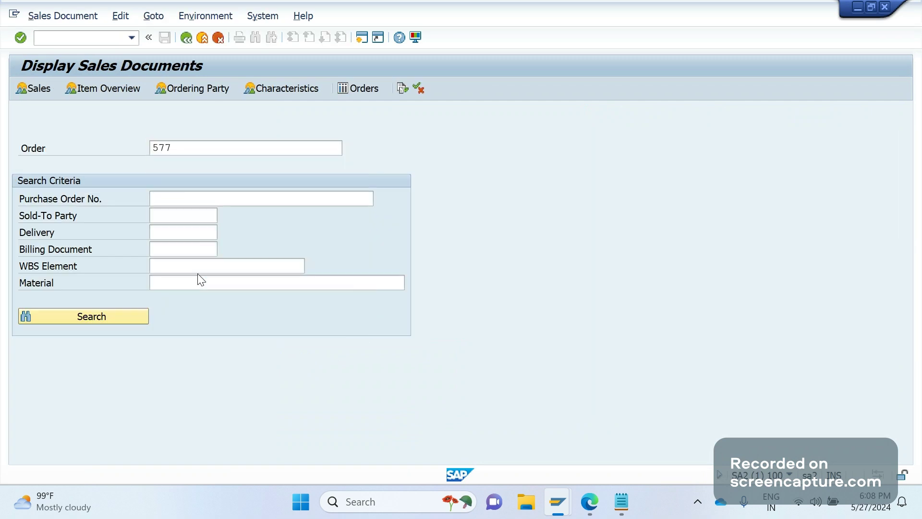
key("Return")
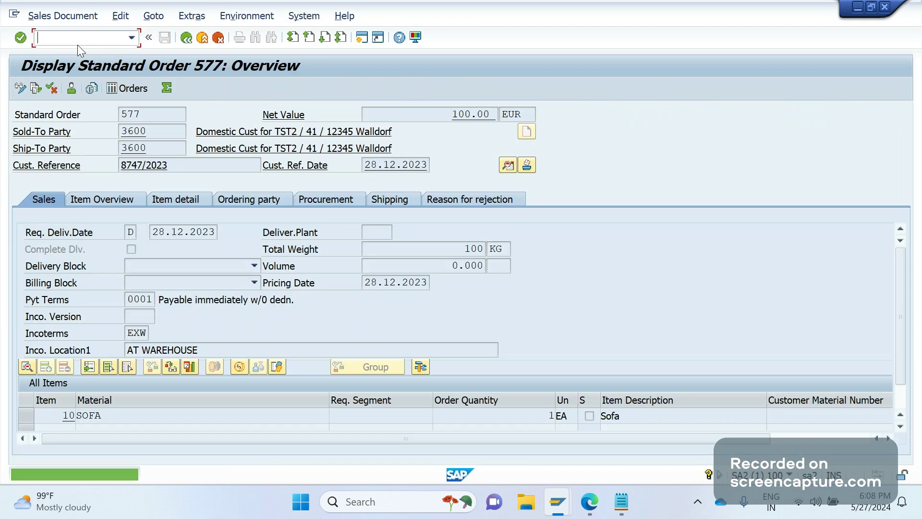
type("/ova01")
key("Return")
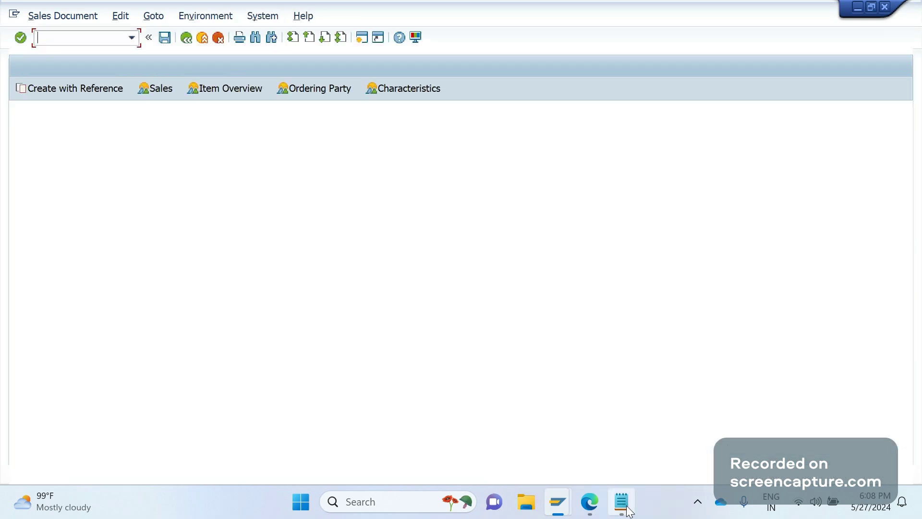
left_click(621, 502)
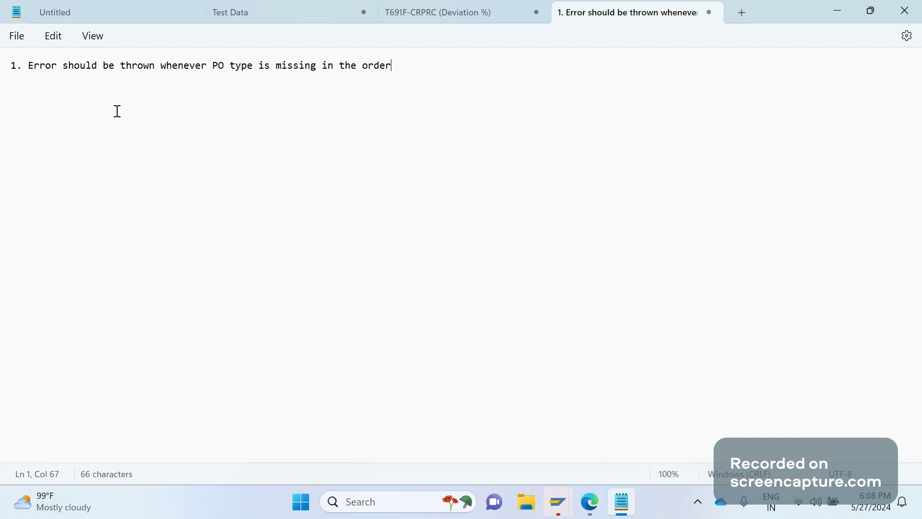
Step: Start the standard order with sold-to party 3600 and customer reference 'asdafd'
key("alt+Tab")
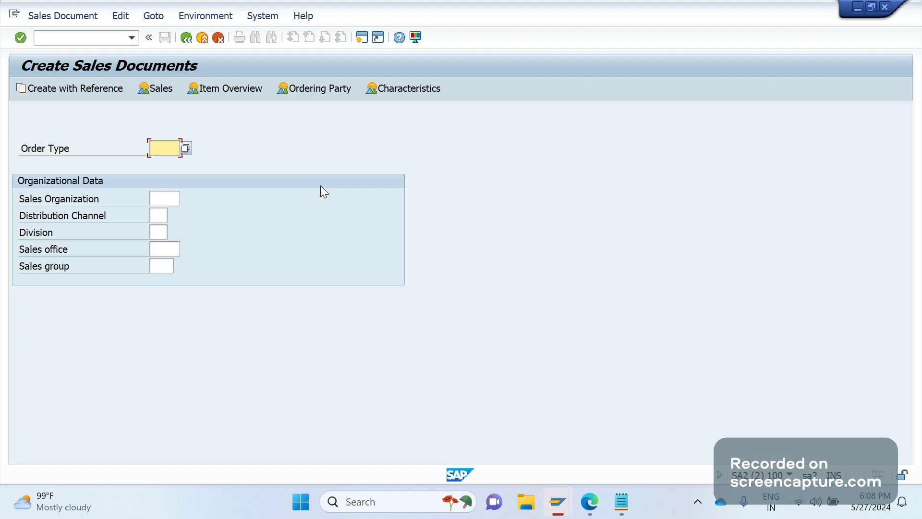
key("BackSpace")
key("alt+Tab")
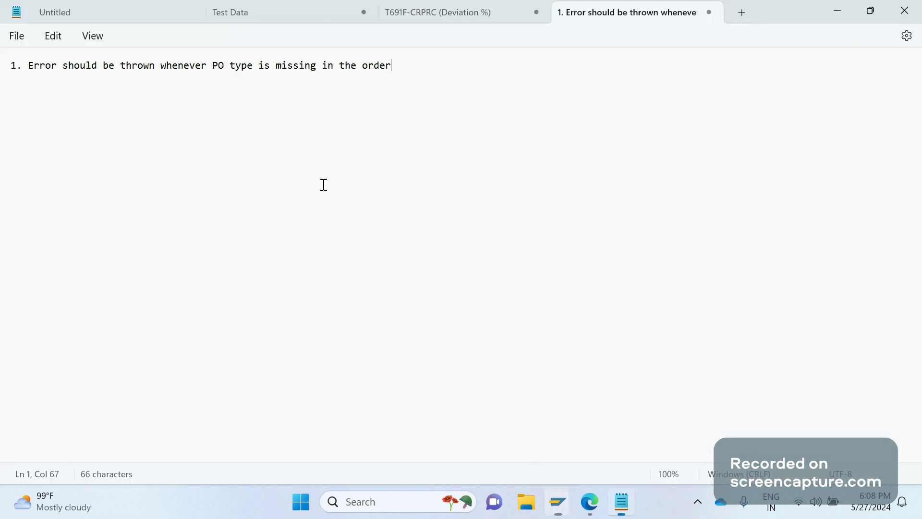
key("alt+Tab")
key("alt+Tab")
key("alt+Tab")
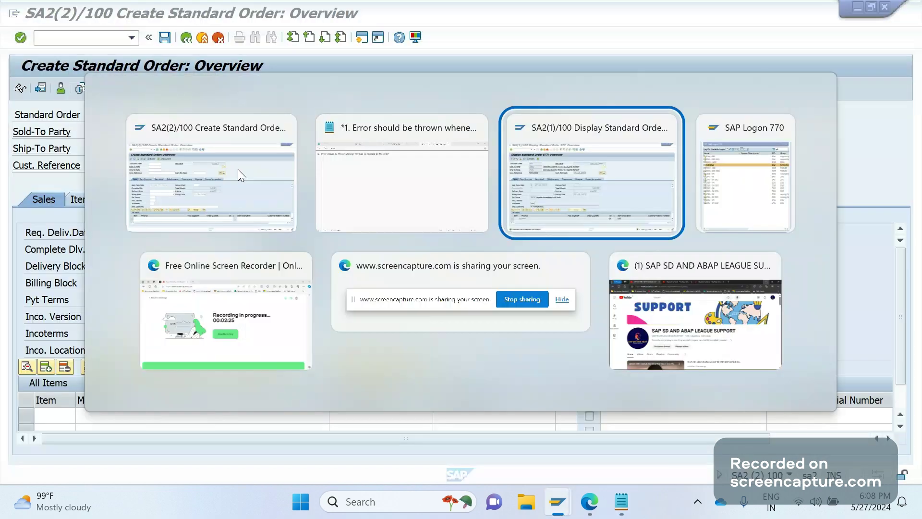
key("alt+Tab")
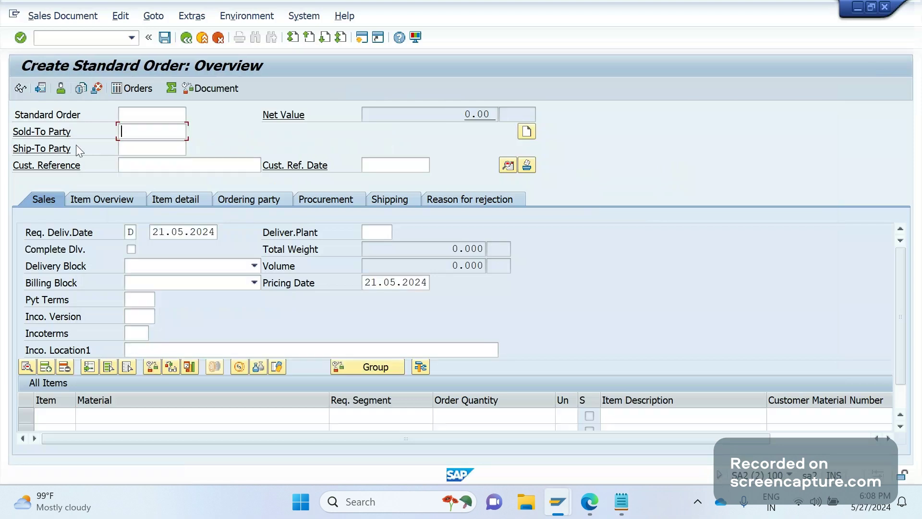
type("3600")
key("Return")
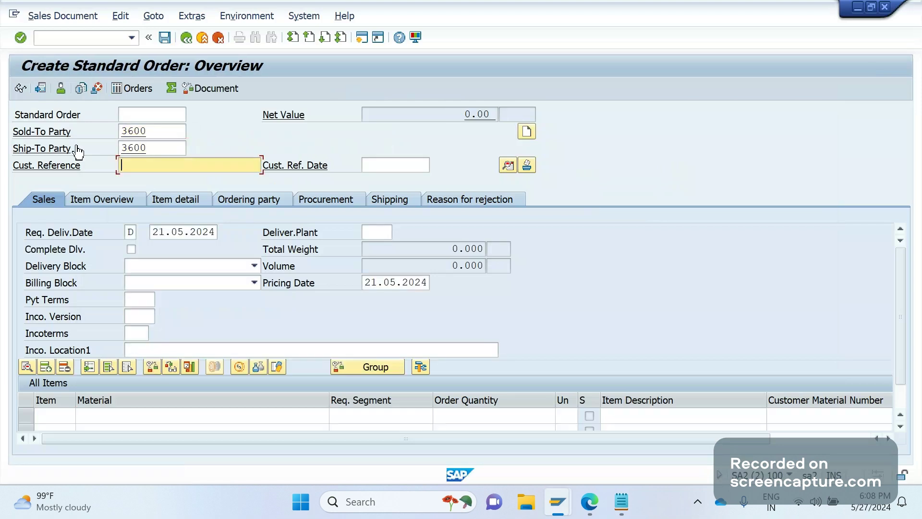
type("asdafd")
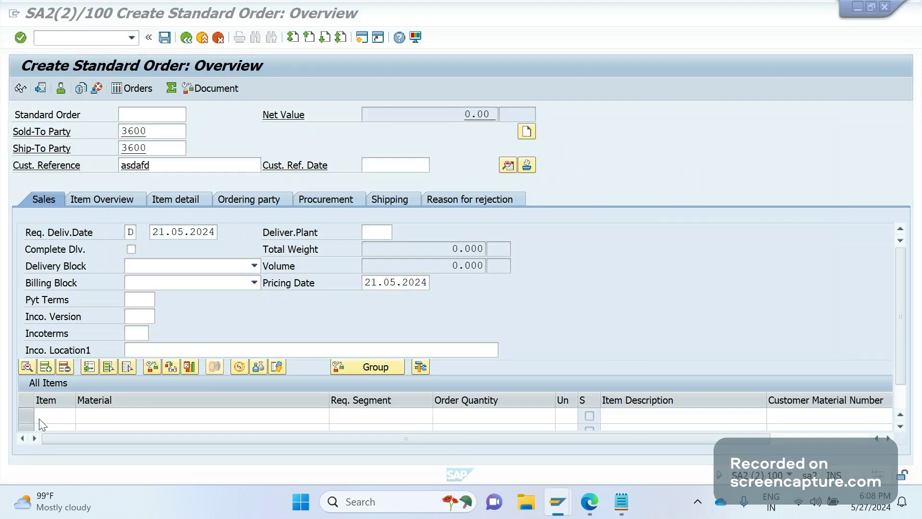
Step: Add item SOFA with quantity 1 (2,500.00 EUR) and bring up the order's header data
left_click(100, 424)
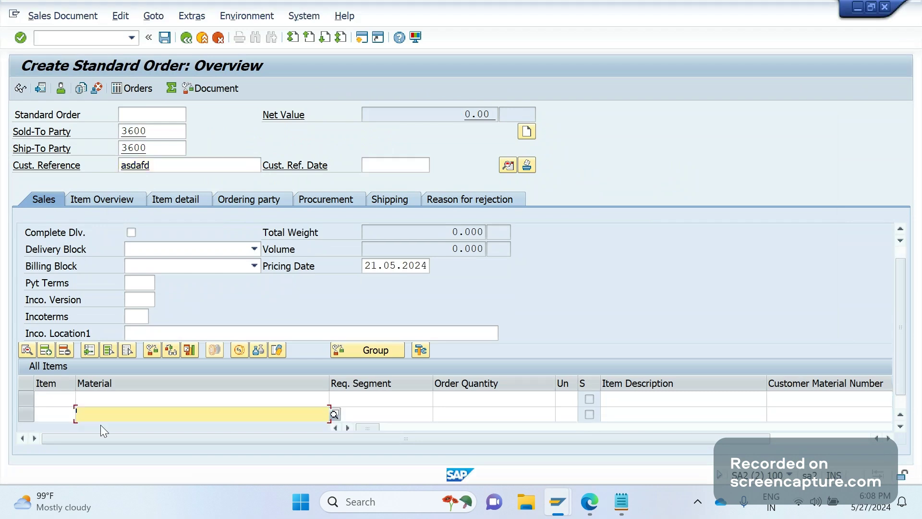
left_click(98, 399)
type("SOFA")
key("Tab")
type("1")
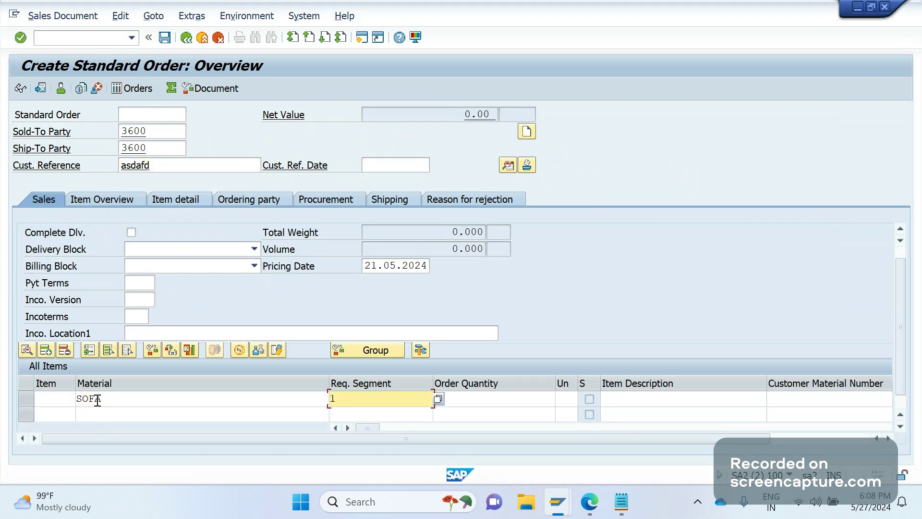
key("Return")
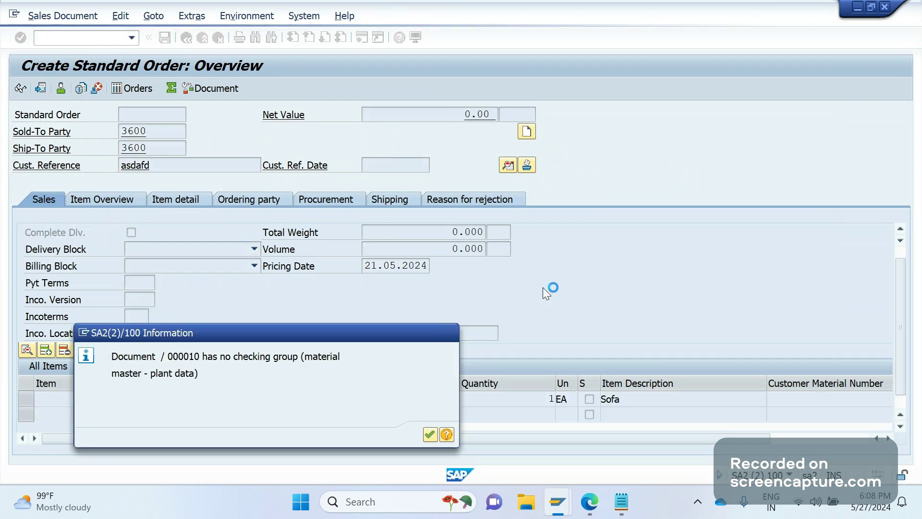
key("Return")
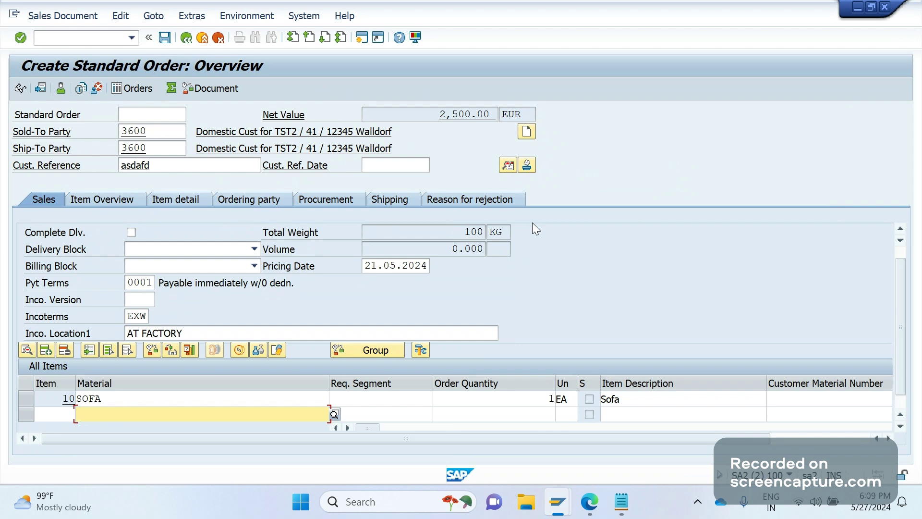
left_click(508, 165)
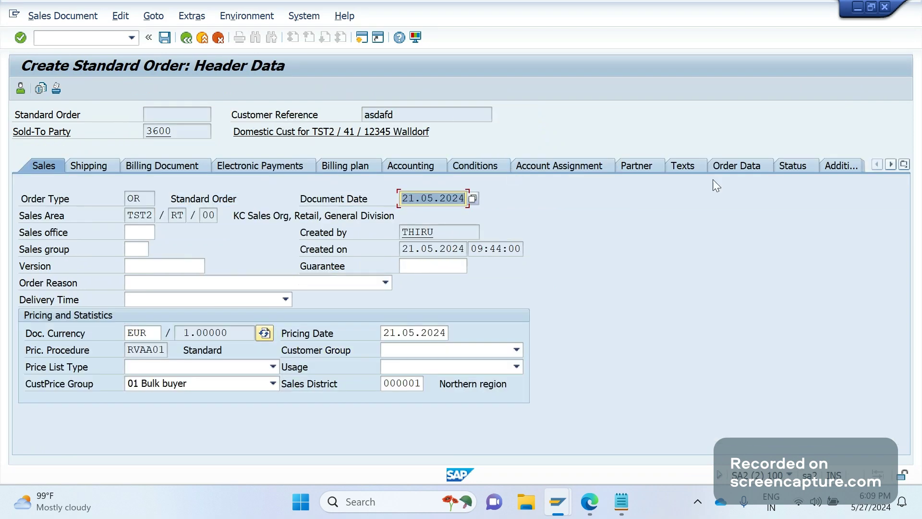
Step: Check the Purchase Order Type and Name fields on Order Data, then save as order 584
left_click(114, 84)
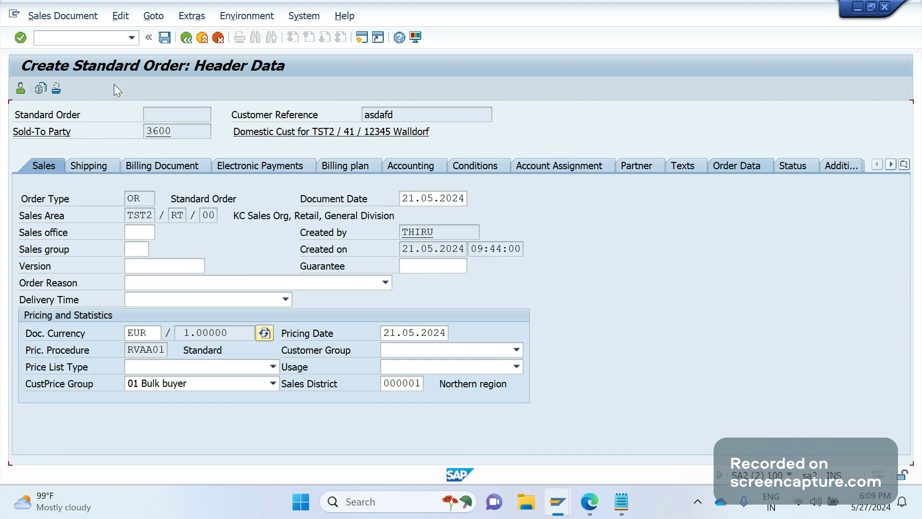
left_click(171, 250)
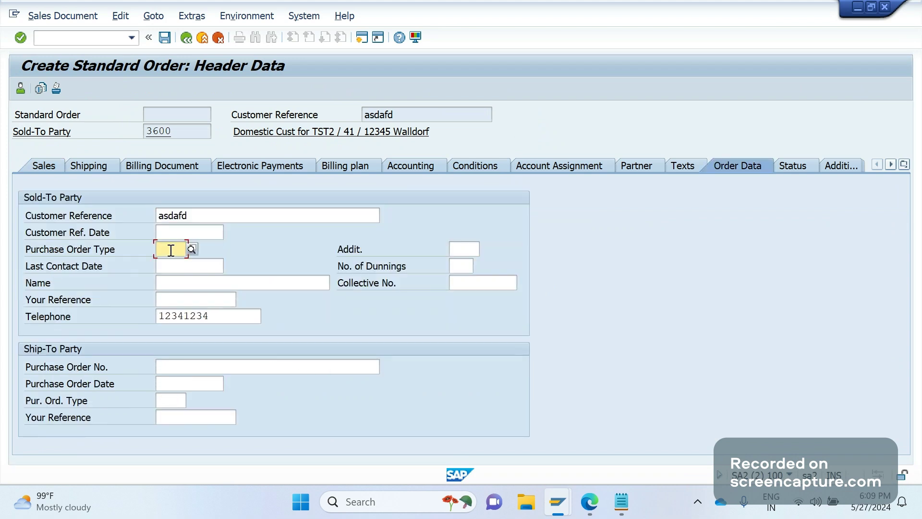
left_click(168, 281)
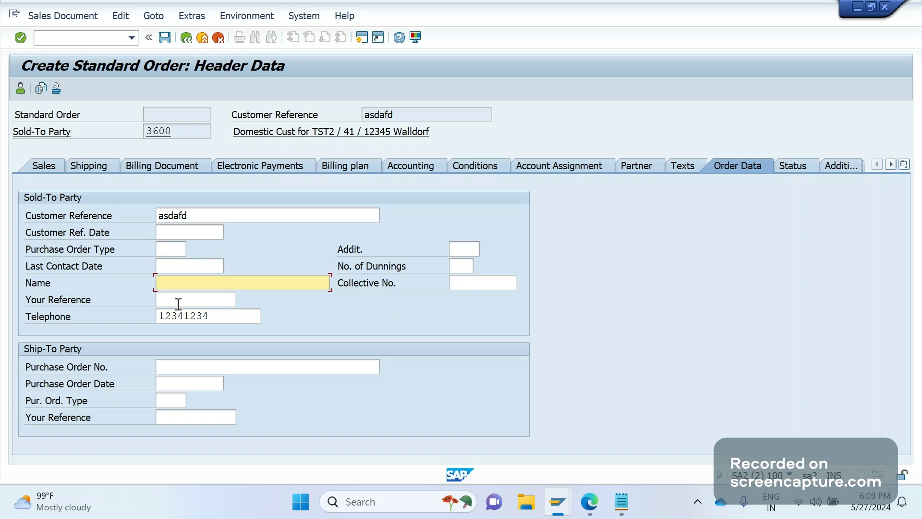
left_click(165, 42)
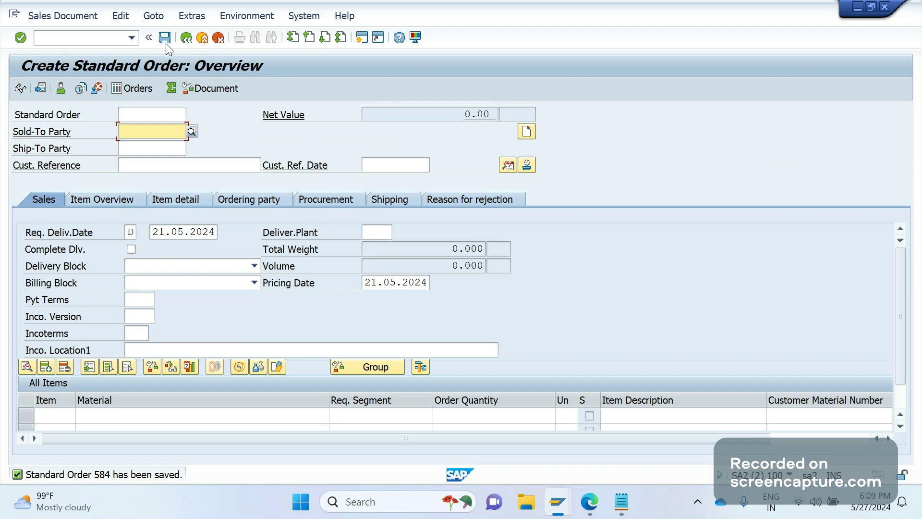
Step: Add requirement 2: plant determined by sales area/sold to/ship to/product hierarchy/price group etc
left_click(621, 502)
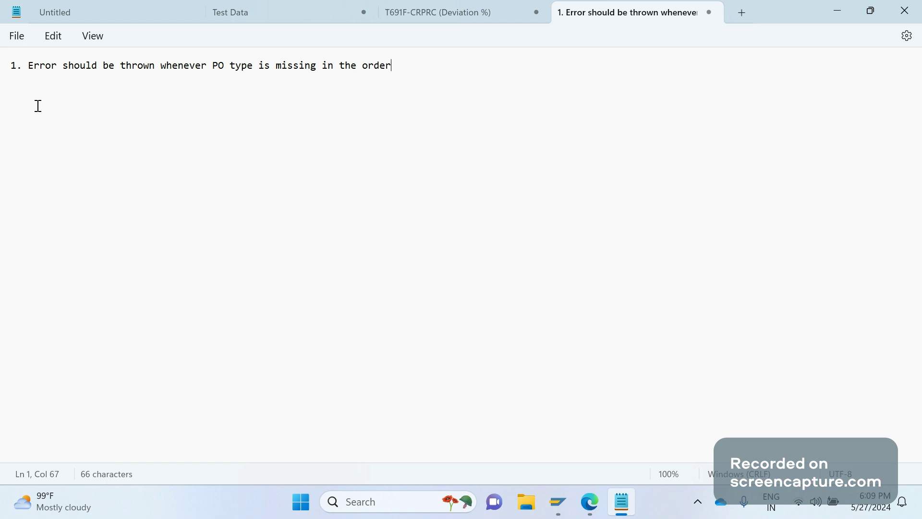
key("Return")
type("2. Plant should ")
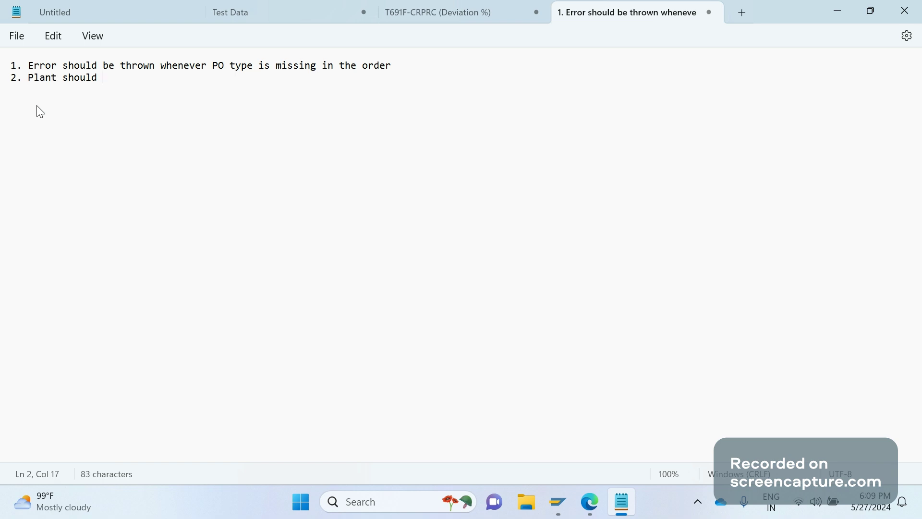
type("be d")
type("etermiend")
type(" based on ")
type("sales a")
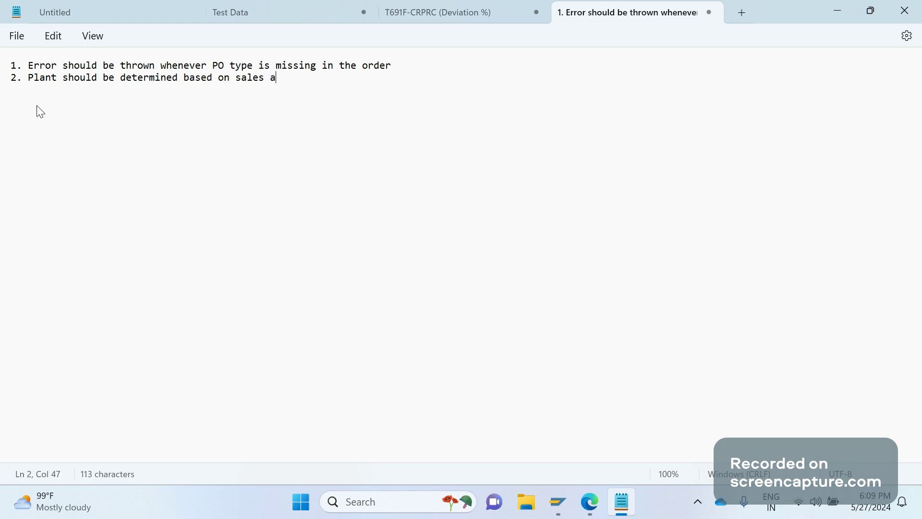
type("rea/sold to/ship")
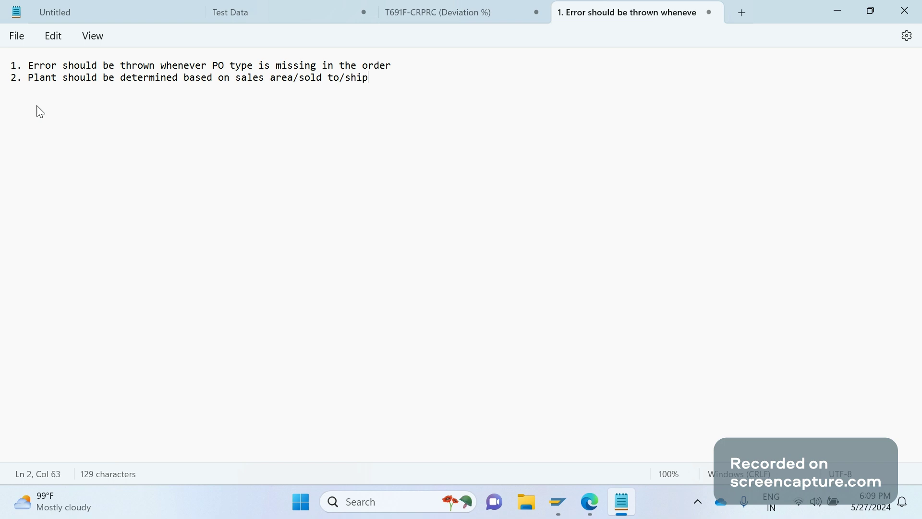
type(" to/product hiera")
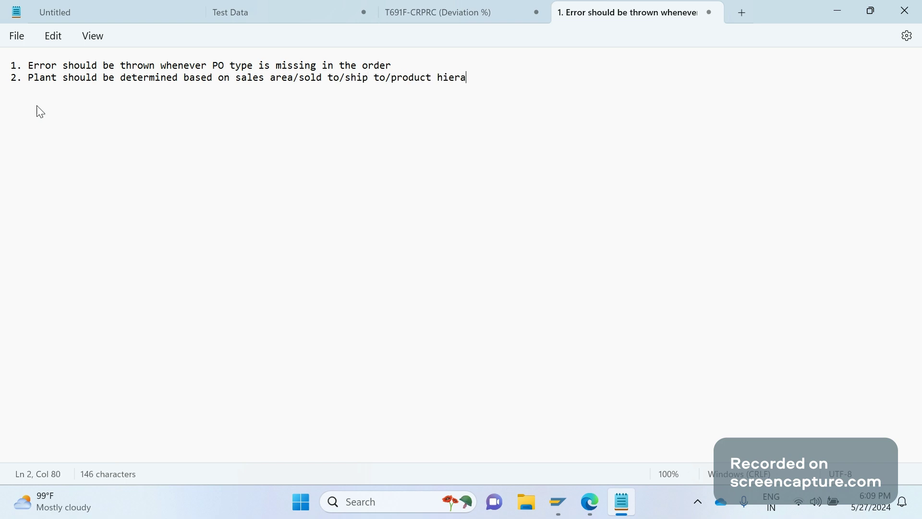
type("rcy")
key("BackSpace")
type("hy/price group")
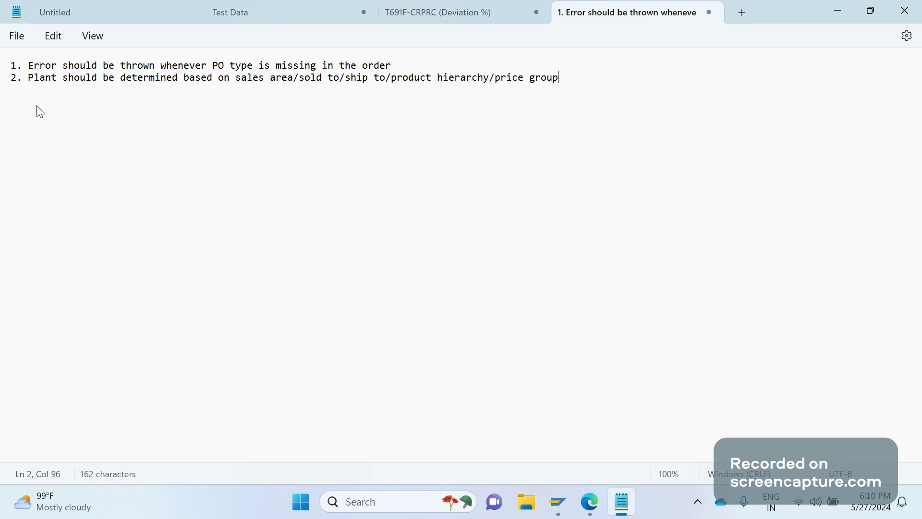
type(" etf")
key("BackSpace")
type("c")
Step: Add the line 'CMIR, customer master, material master' and highlight CMIR and material master
key("Return")
type("CMIR, customer mast")
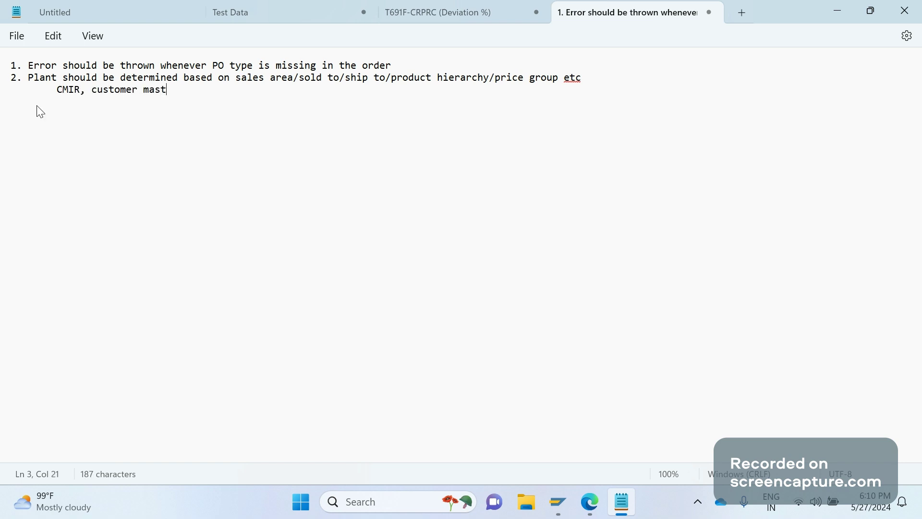
type("er")
key("BackSpace")
type(",m")
key("BackSpace")
type("material master")
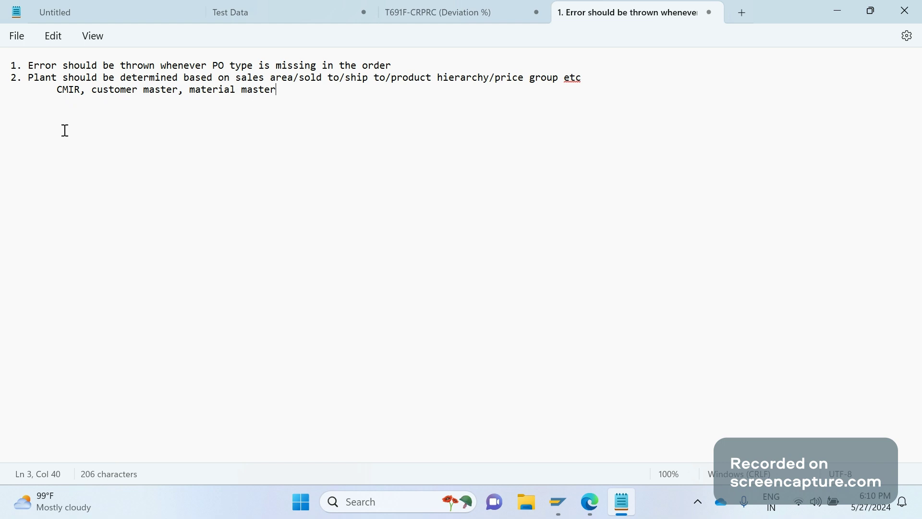
left_click_drag(56, 90, 80, 90)
left_click(219, 90)
left_click_drag(298, 105, 201, 93)
left_click(295, 98)
Step: Start requirement line 3 in Notepad and return to the SAP create order window
key("Return")
type("3")
mouse_move(564, 494)
left_click(636, 421)
left_click(635, 420)
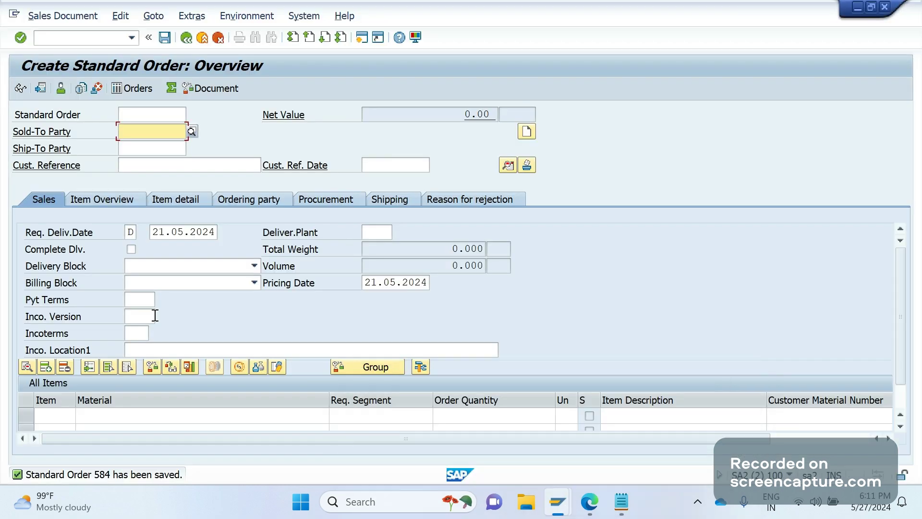
Step: Enter delivery date 01.05.2024, sold-to and ship-to from history, customer reference 'asdfasd', and confirm
double_click(158, 232)
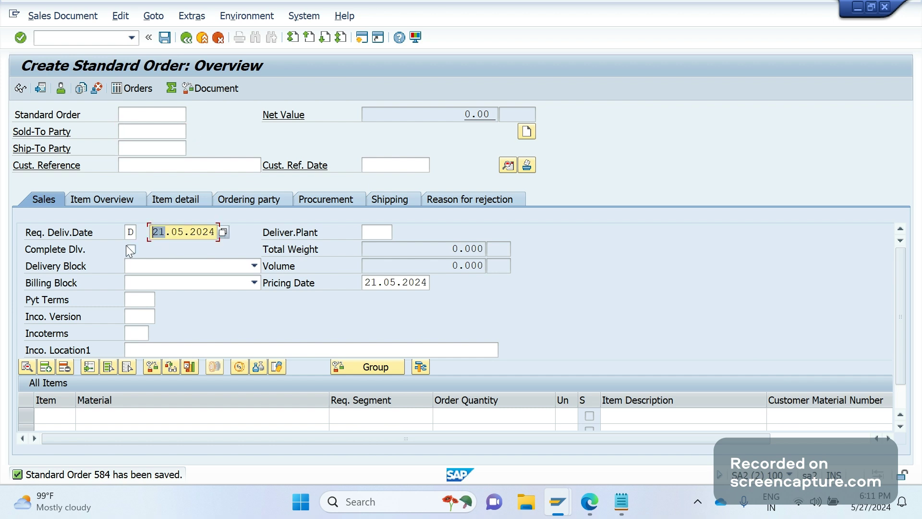
type("01")
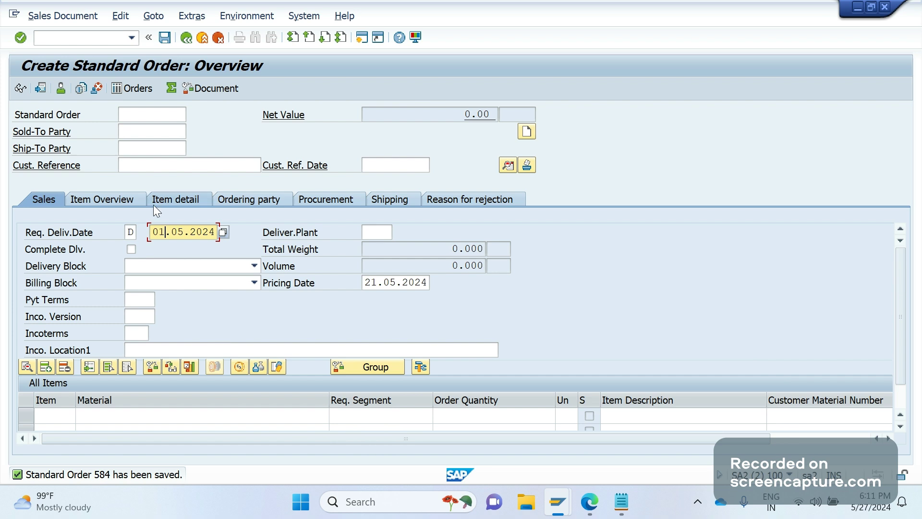
left_click(129, 131)
left_click(128, 144)
key("Tab")
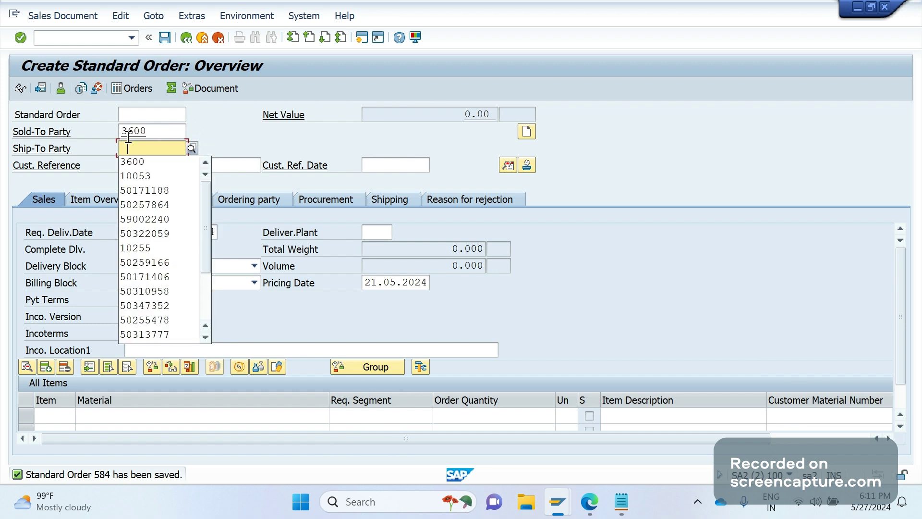
key("Down")
key("Return")
left_click(133, 163)
type("asdfasd")
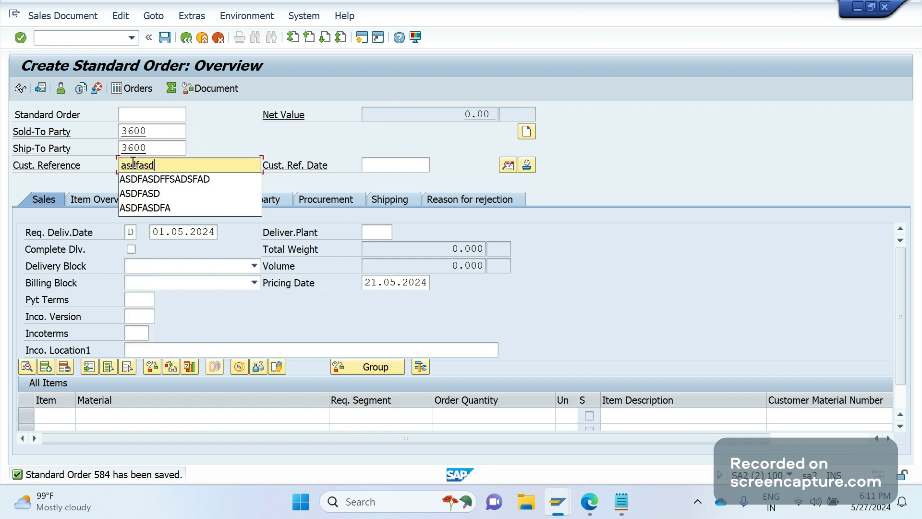
key("Return")
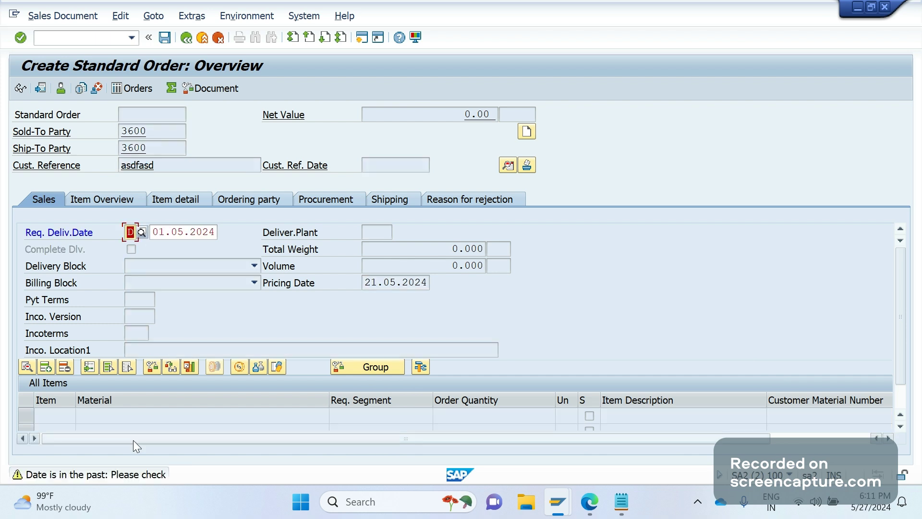
key("Return")
key("Return")
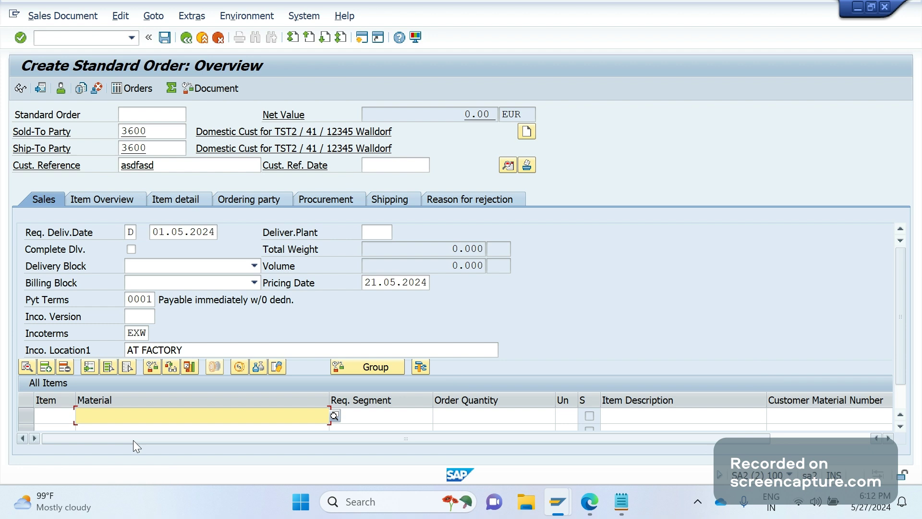
key("alt+Tab")
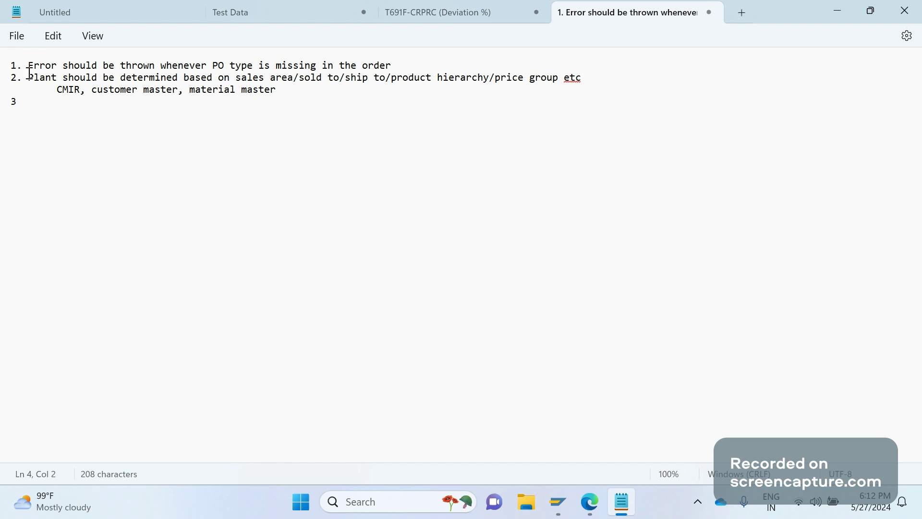
Step: Insert an indented empty line below requirement 1 and return to the Create Standard Order window
left_click(409, 68)
key("Return")
key("Tab")
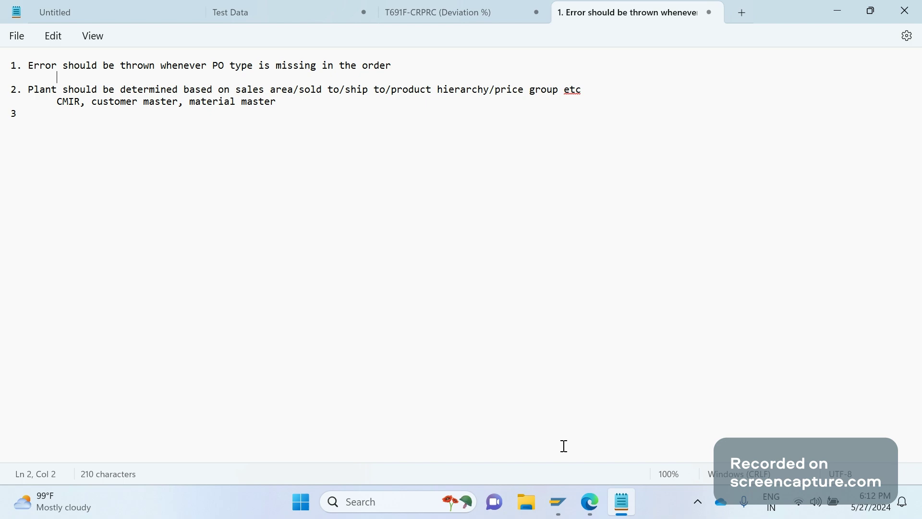
left_click(559, 505)
left_click(655, 432)
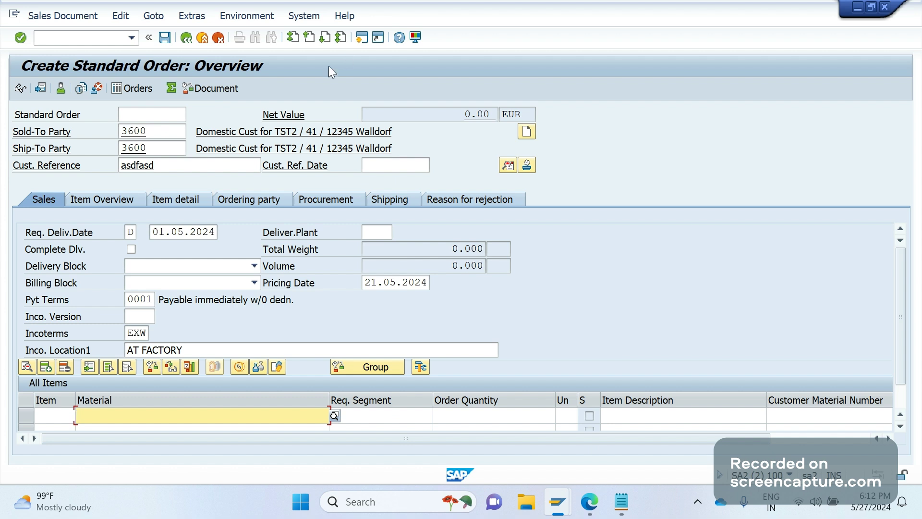
Step: Open System > Status and select the program name SAPMV45A
left_click(303, 17)
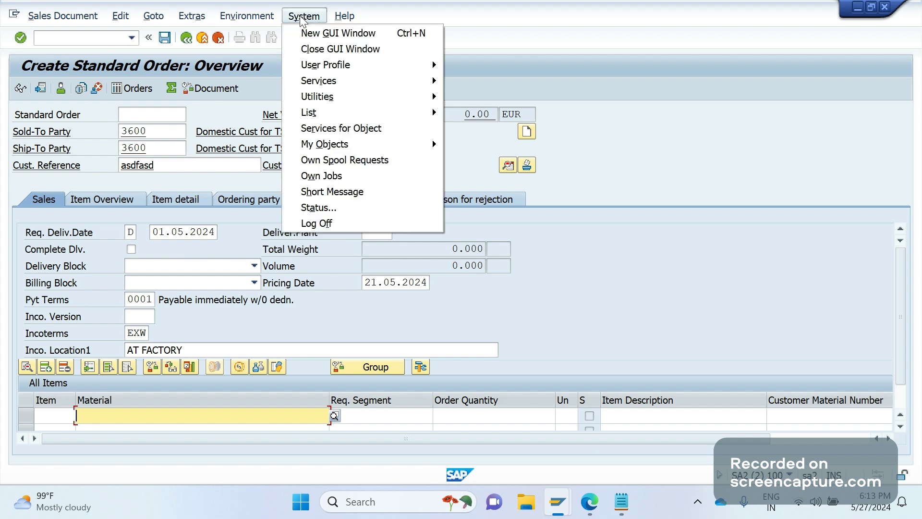
left_click(319, 207)
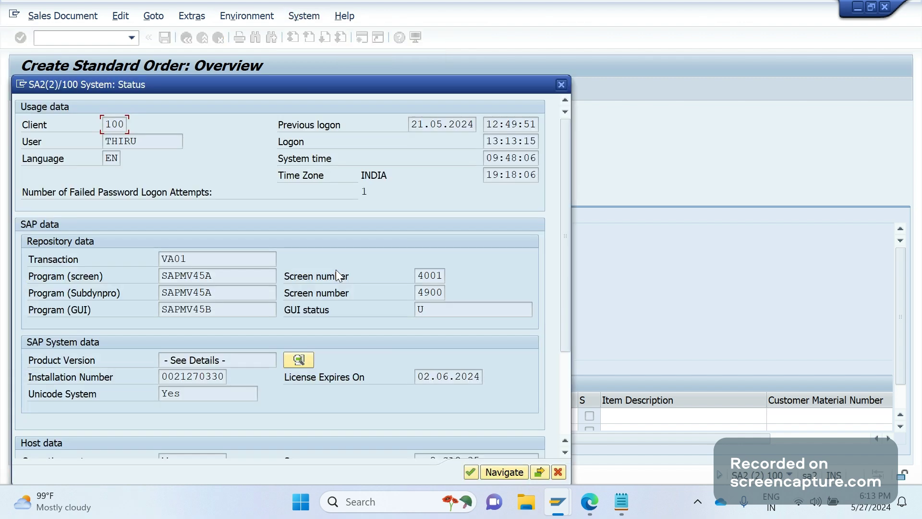
left_click_drag(213, 276, 160, 298)
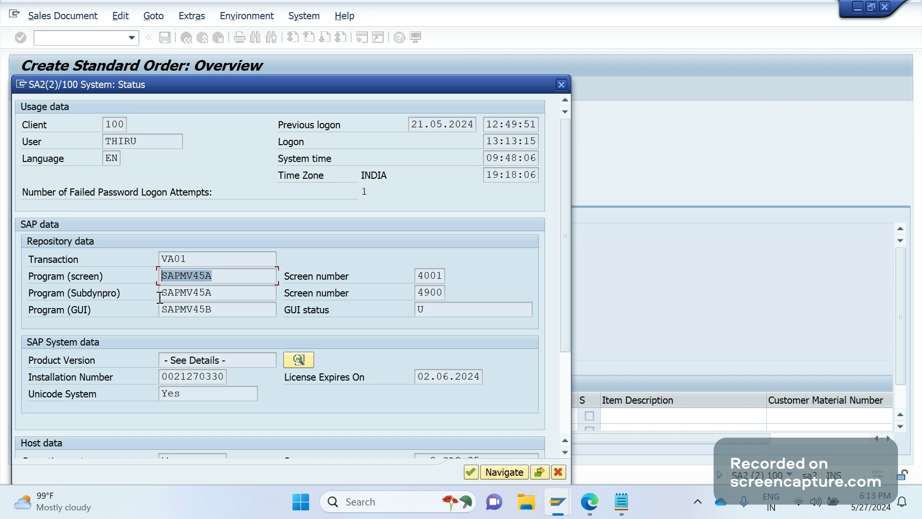
left_click(182, 280)
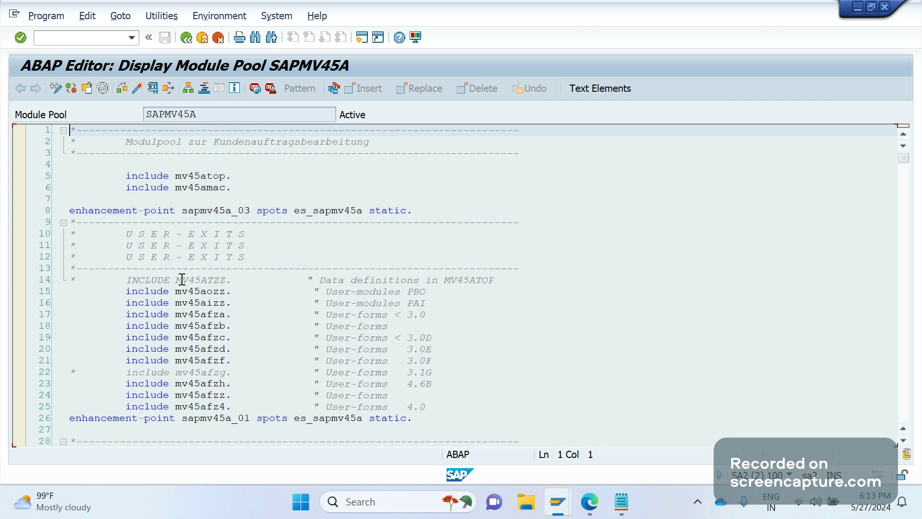
Step: Move down SAPMV45A's include lines to the MV45AFZZ include
left_click(249, 325)
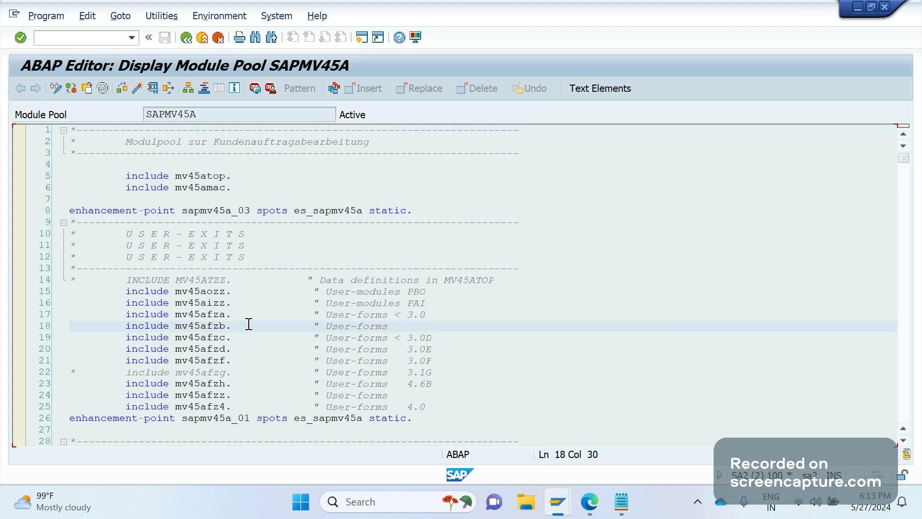
key("Down")
key("Down")
key("Down")
key("Down")
key("Down")
key("Down")
key("Down")
key("Down")
key("Down")
key("Down")
key("Down")
key("Down")
key("Down")
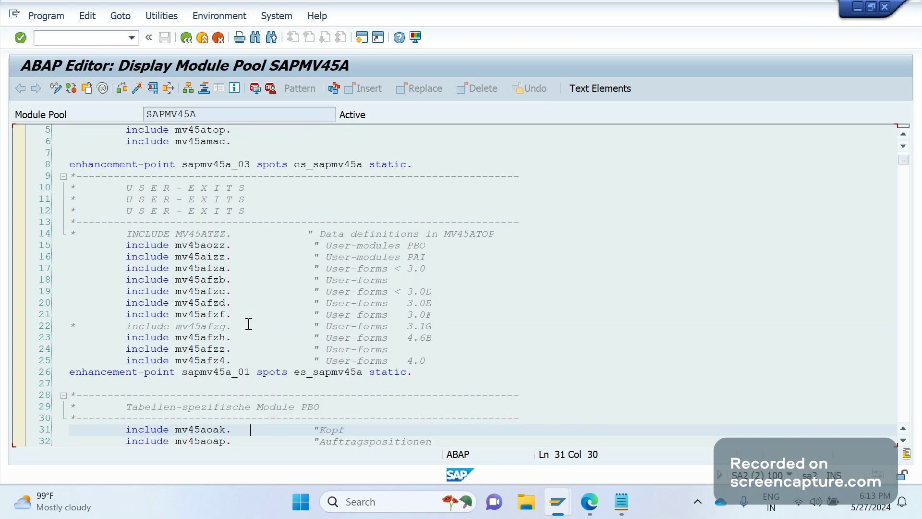
key("Down")
key("Down")
key("Down")
key("Down")
key("Down")
key("Down")
key("Down")
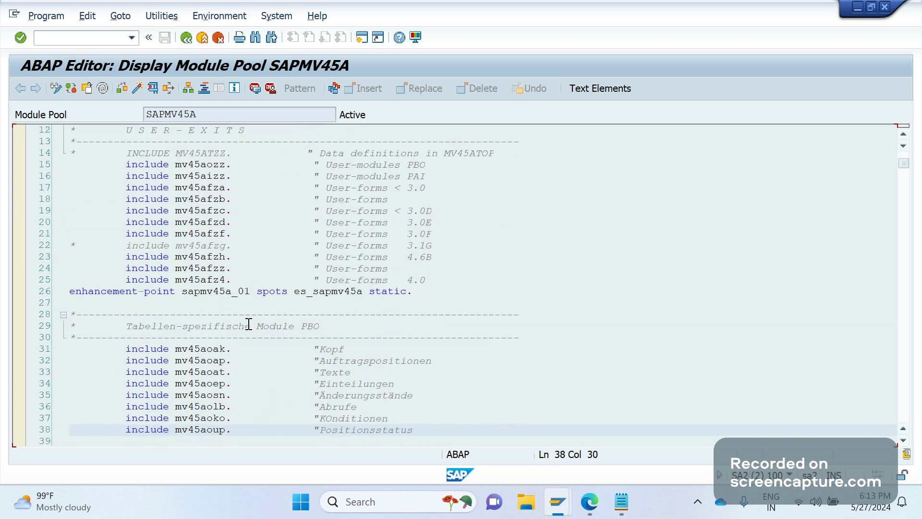
double_click(180, 268)
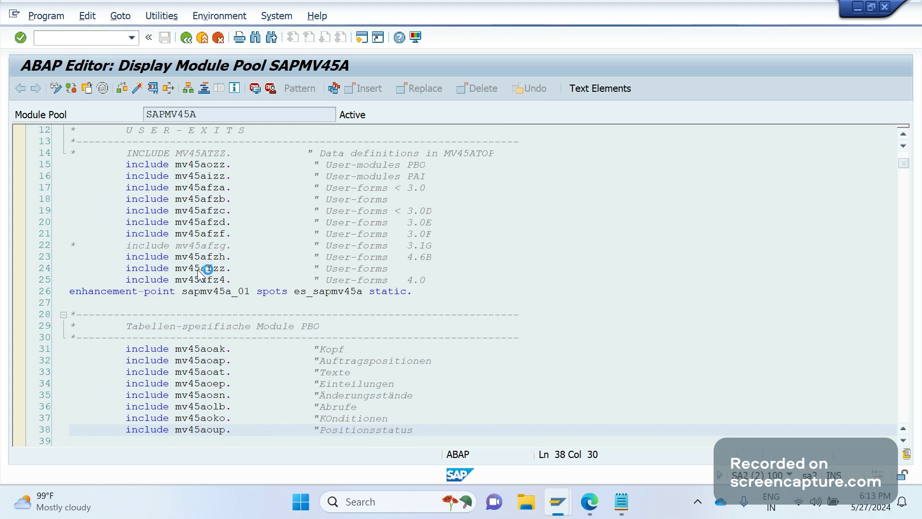
Step: Start a new ABAP Editor session with /ose3 and display program MV45AFZZ
left_click(70, 43)
type("/ose3")
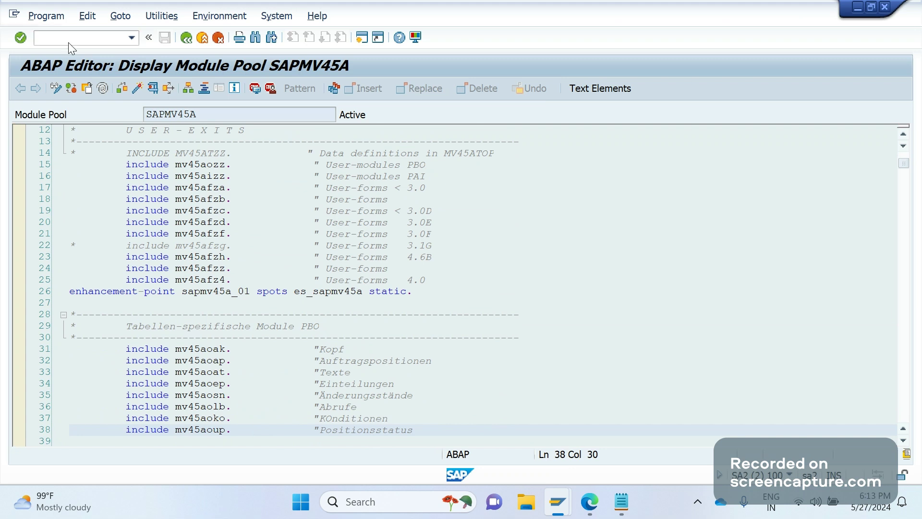
key("Caps_Lock")
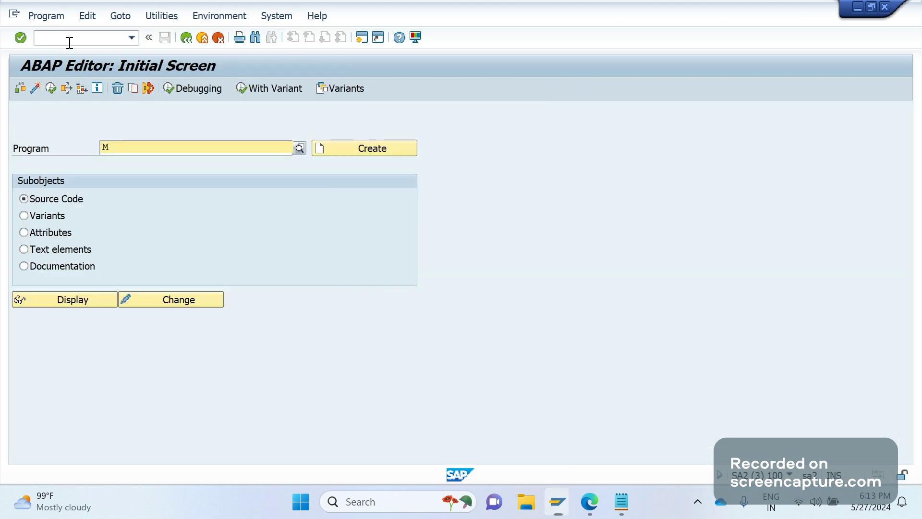
type("MV44")
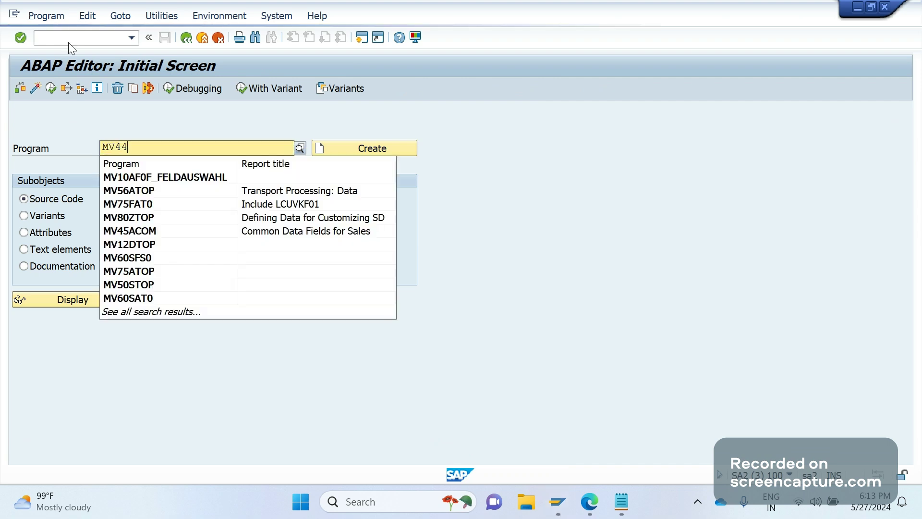
key("BackSpace")
type("5AFZZ")
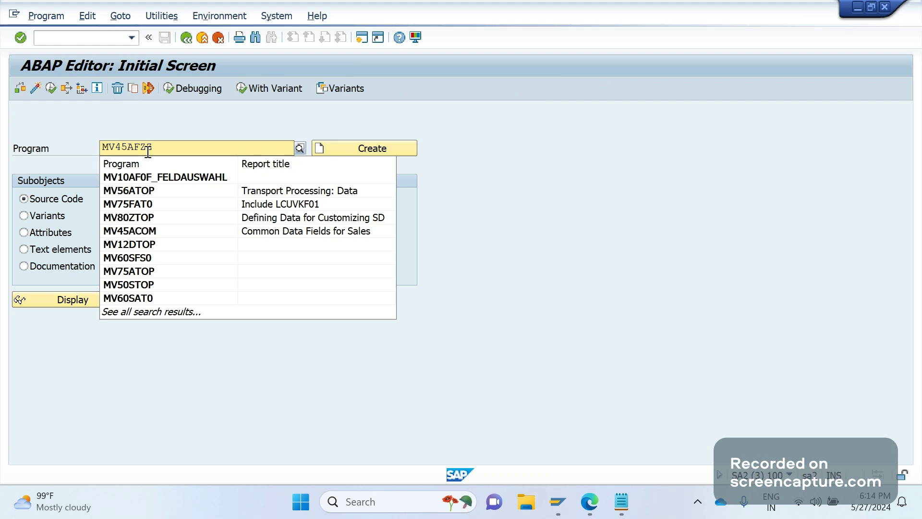
left_click(69, 298)
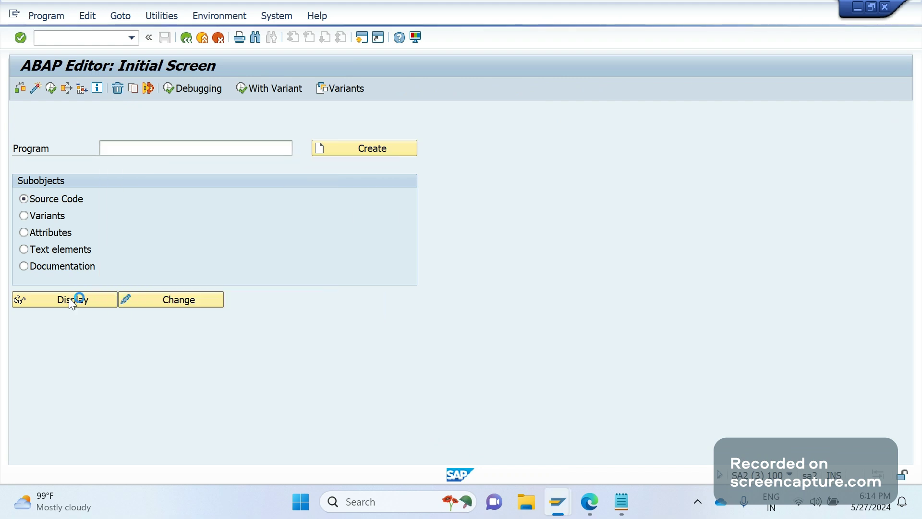
left_click(69, 300)
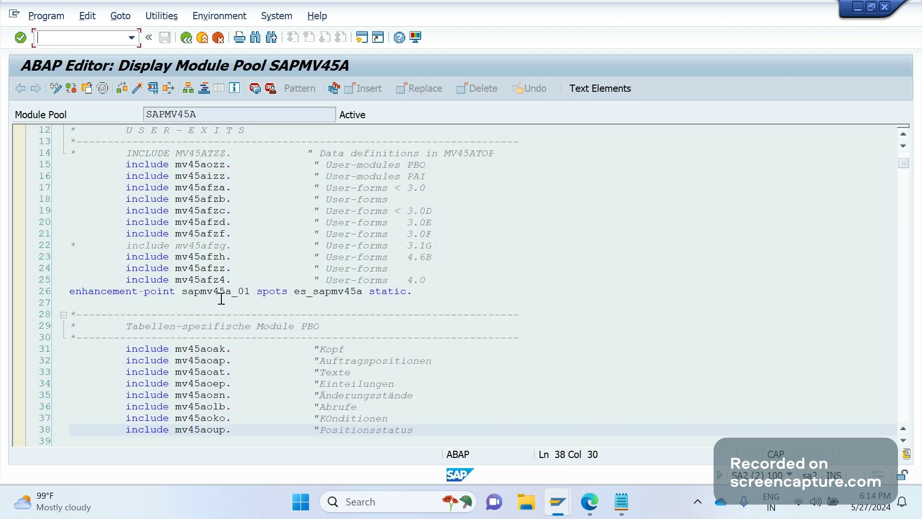
Step: Open include MV45AFZZ, page down through its user-exit forms, and bring up Find
double_click(205, 271)
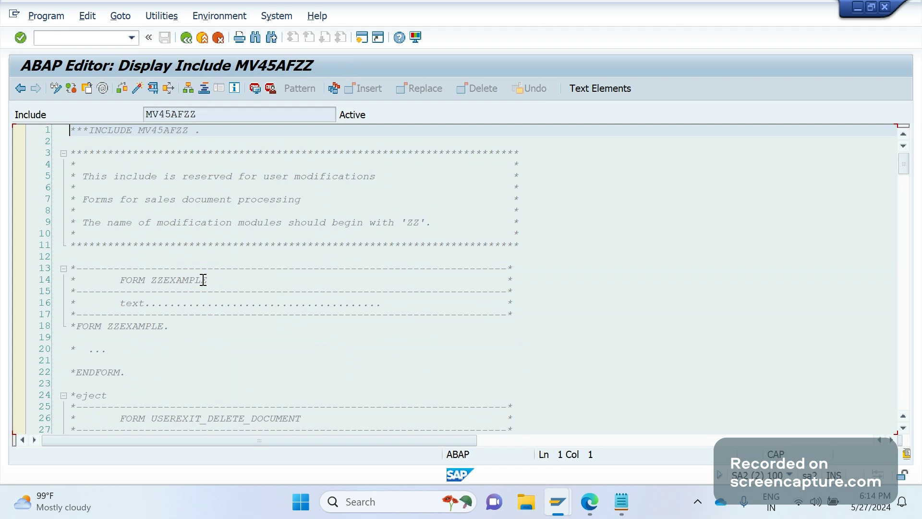
key("Down")
key("Up")
key("Down")
key("Down")
key("Down")
key("Down")
key("Page_Down")
key("Page_Down")
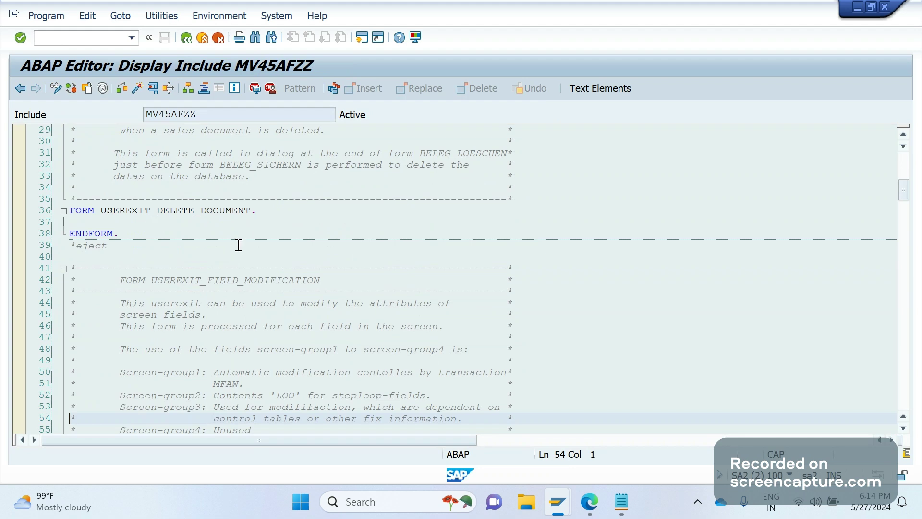
key("ctrl+f")
Step: Find SAVE_DOCUMENT_PREPARE and go into the empty USEREXIT_SAVE_DOCUMENT_PREPARE form body
type("SAVE")
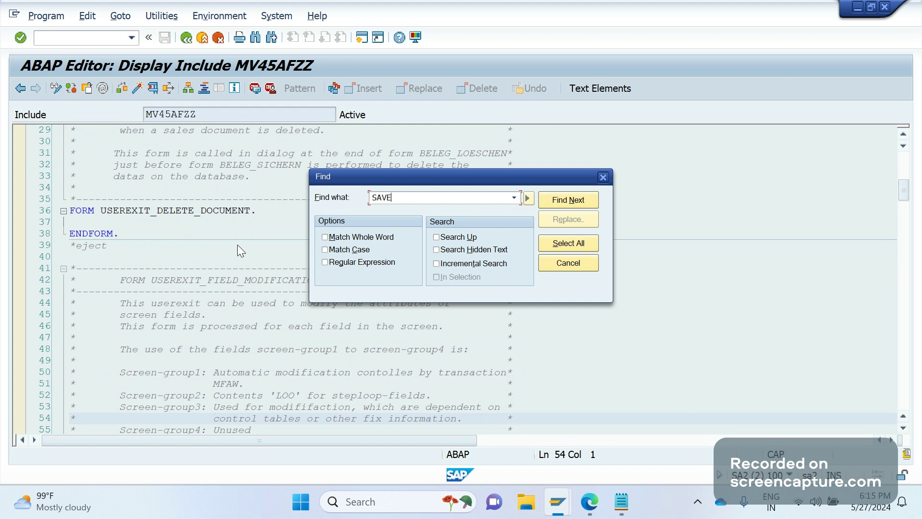
type("_")
type("DOCU")
type("MENT_")
type("PREPAR")
type("E")
key("Return")
key("Escape")
key("Down")
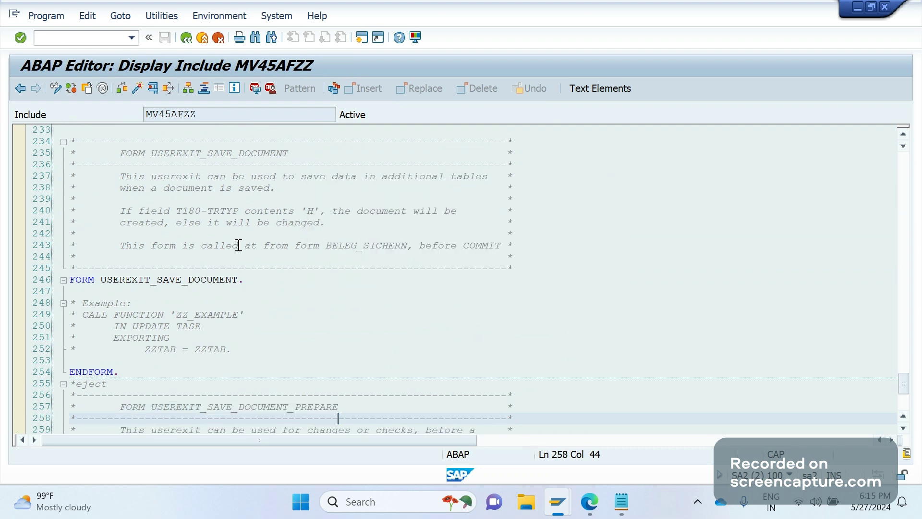
key("Down")
key("Down")
key("Down")
key("Down")
key("Down")
key("Down")
key("Down")
key("Down")
key("Down")
key("Down")
key("Down")
key("Down")
key("Down")
key("Down")
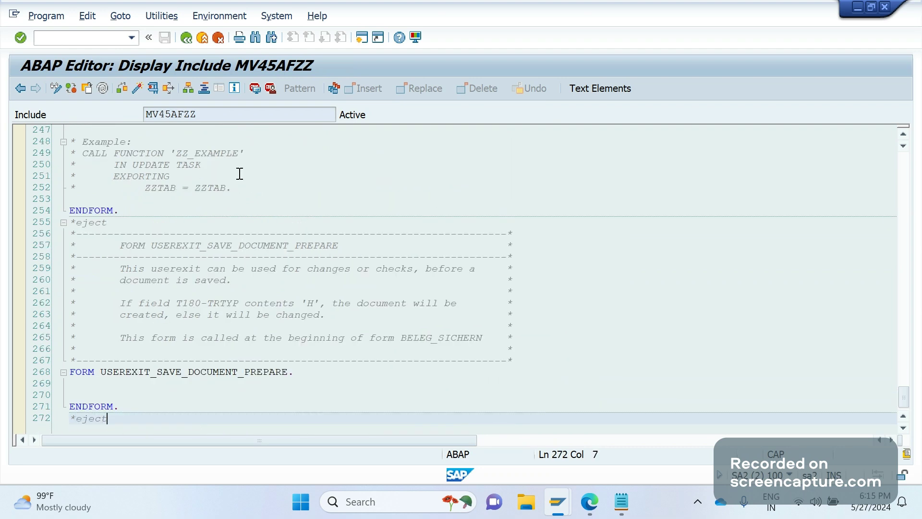
left_click(156, 395)
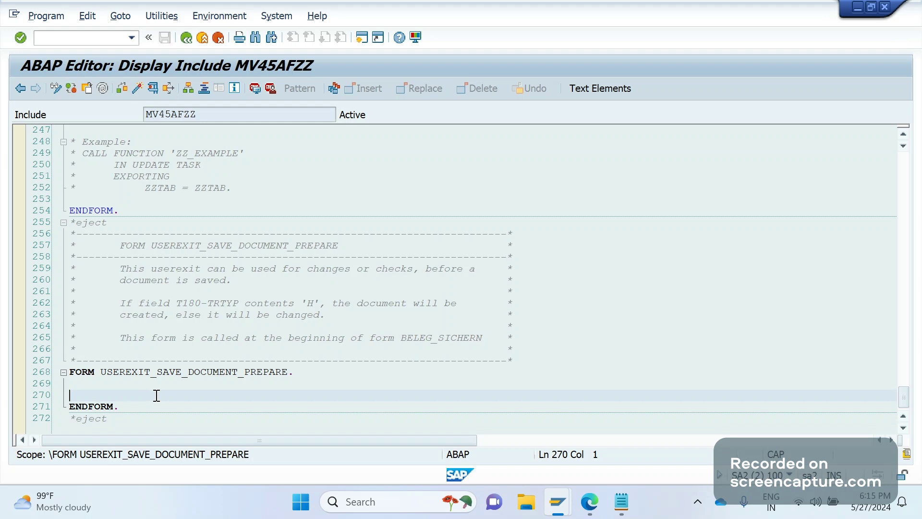
Step: Search MV45AFZZ for MOVE_FIELD_TO_VBAK to locate the USEREXIT_MOVE_FIELD_TO_VBAK form
key("ctrl+f")
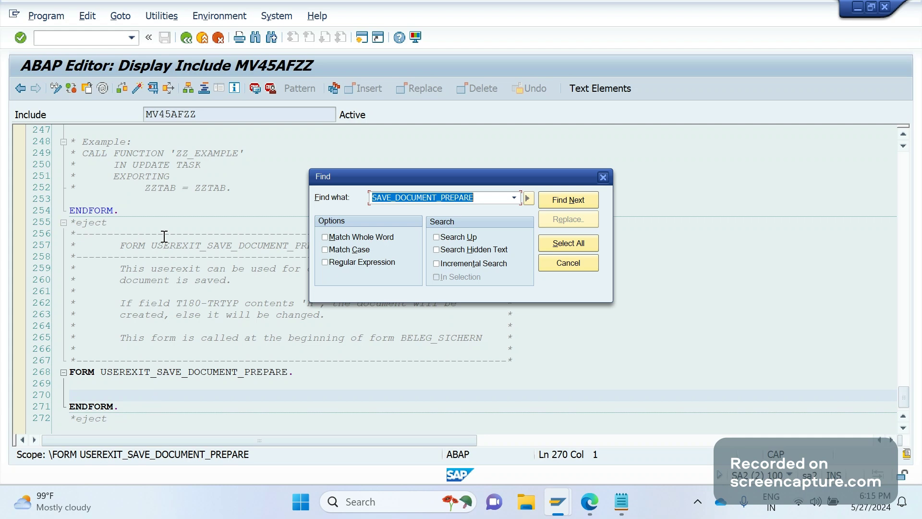
type("MOVE_FIELD")
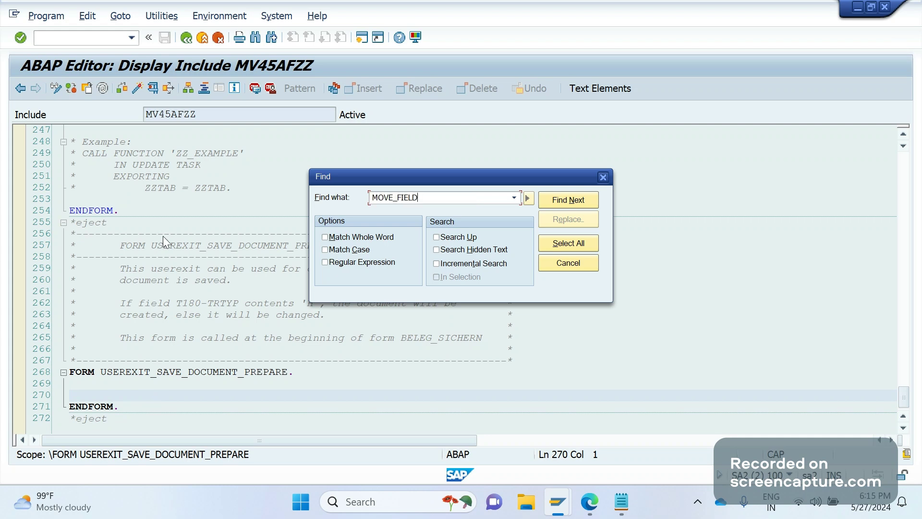
type("_TO_VBAK")
key("Return")
key("Up")
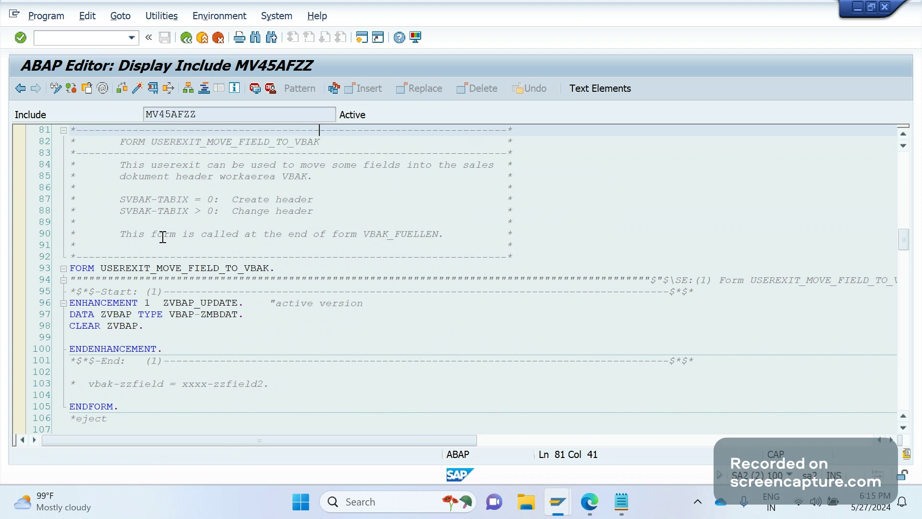
key("Up")
key("Up")
key("Up")
key("Up")
key("Up")
key("Up")
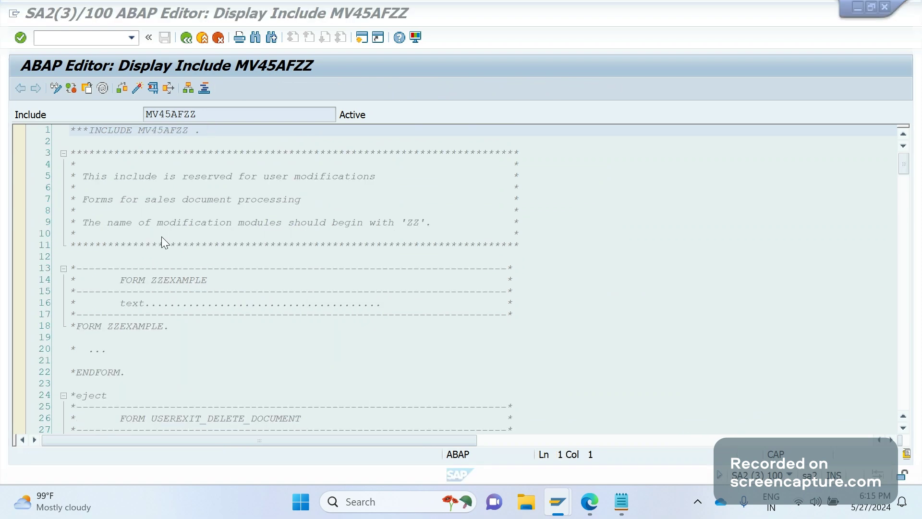
Step: Glance at the Standard Order 577 window, then return to the editor
mouse_move(546, 497)
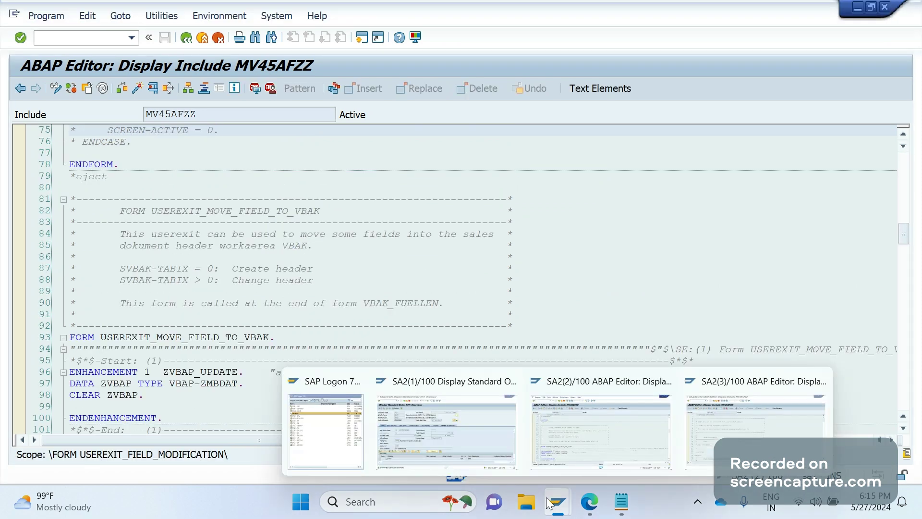
left_click(437, 395)
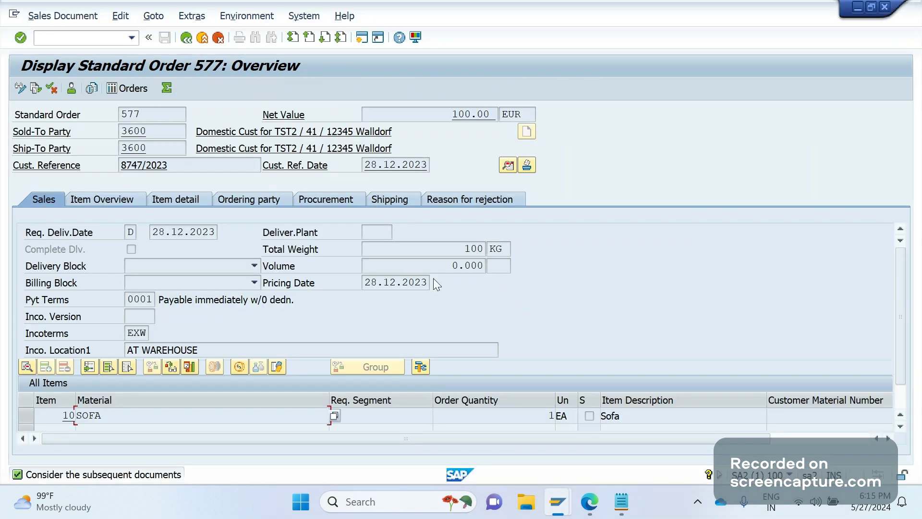
key("alt+Tab")
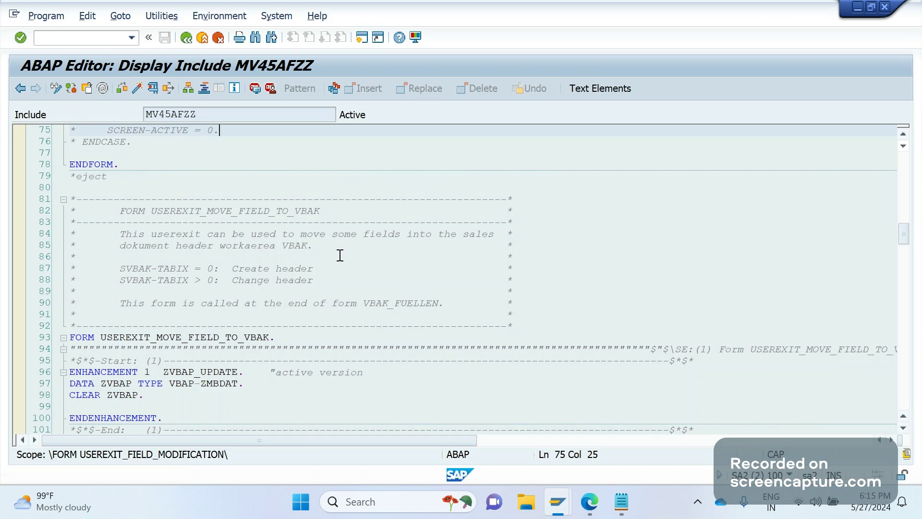
mouse_move(557, 502)
left_click(545, 435)
Step: Go back to SAPMV45A and open include MV45AFZB from its include list
left_click(182, 39)
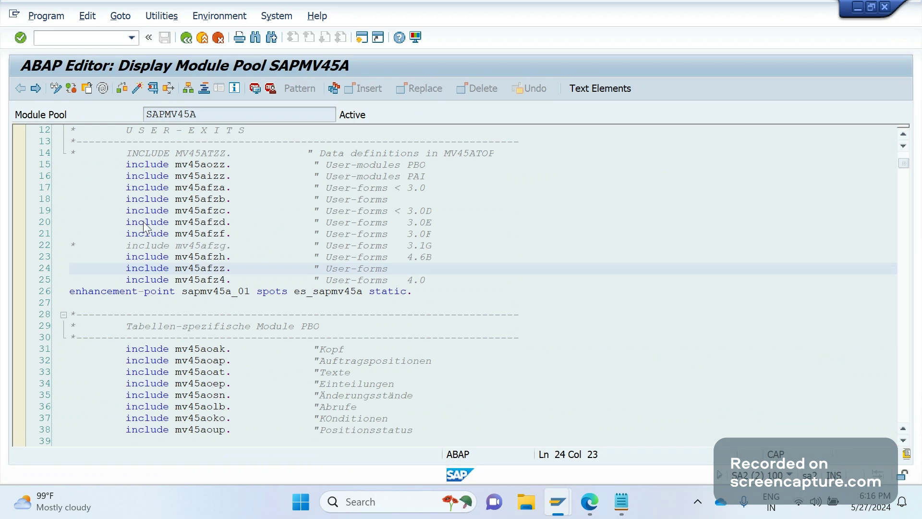
double_click(196, 204)
double_click(214, 210)
double_click(207, 200)
left_click(210, 202)
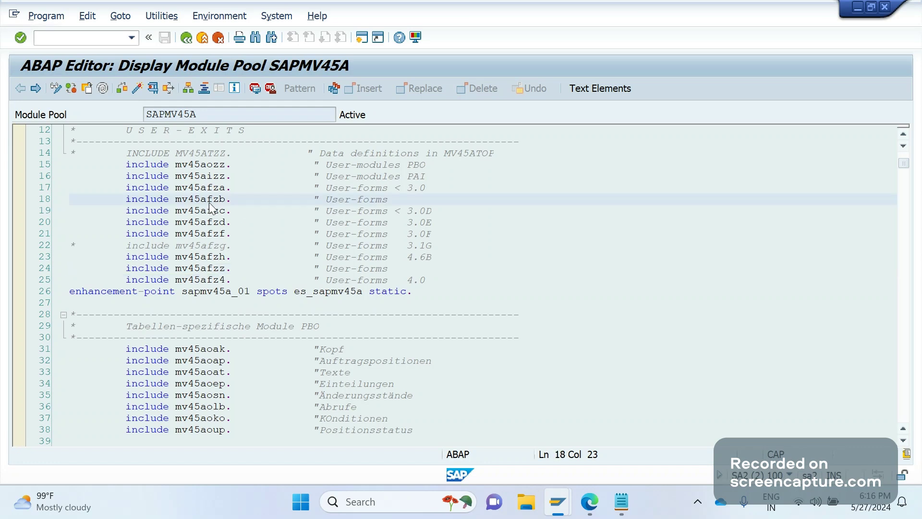
double_click(210, 204)
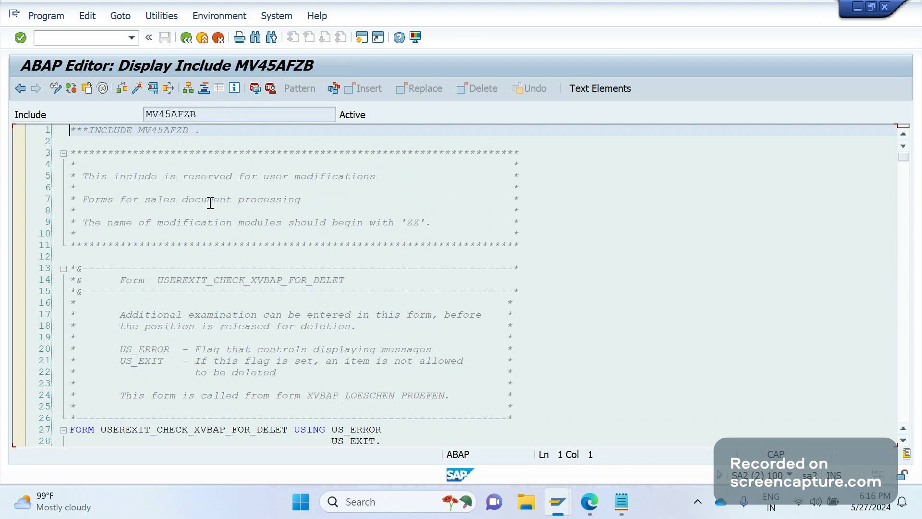
Step: Search MV45AFZB for CHECK_VBAK and place the cursor inside form USEREXIT_CHECK_VBAK
key("ctrl+f")
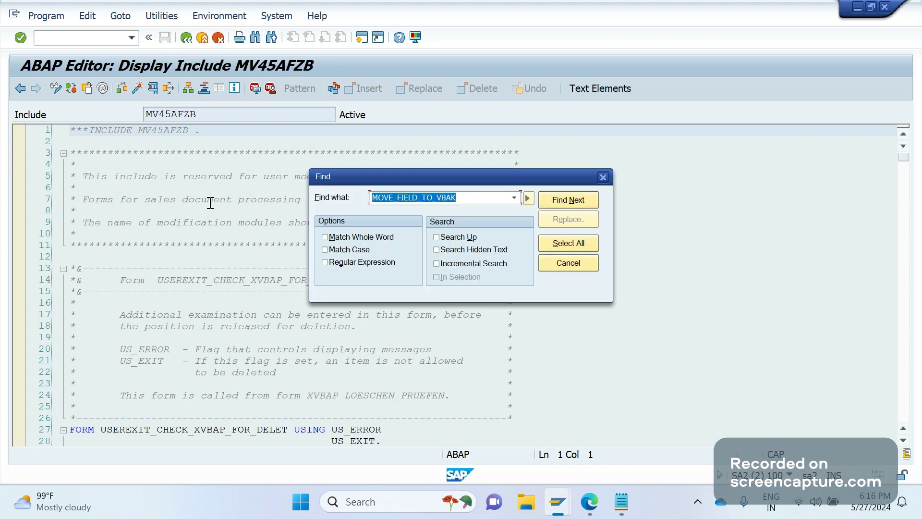
type("C")
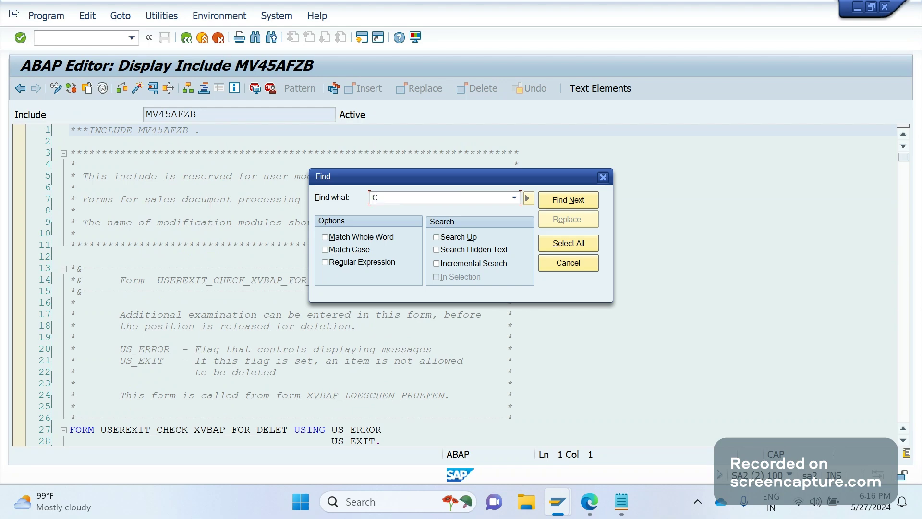
type("HECK_VBAK")
key("Return")
key("Escape")
key("Down")
key("Down")
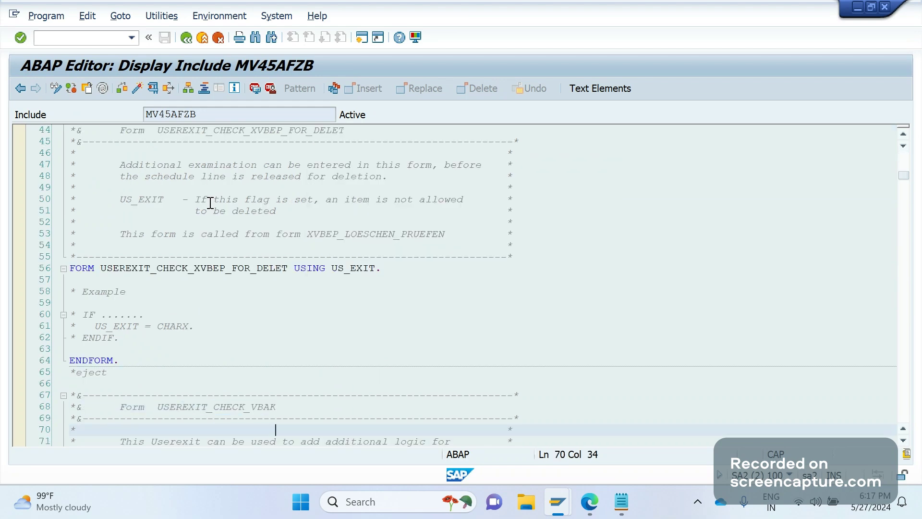
key("Down")
key("Down")
key("Down")
key("Down")
key("Down")
key("Down")
key("Down")
key("Down")
key("Down")
key("Down")
key("Down")
key("Down")
key("Down")
key("Down")
key("Down")
key("Down")
key("Down")
key("Down")
key("Down")
key("Down")
key("Down")
key("Down")
key("Down")
key("Down")
key("Down")
key("Down")
key("Down")
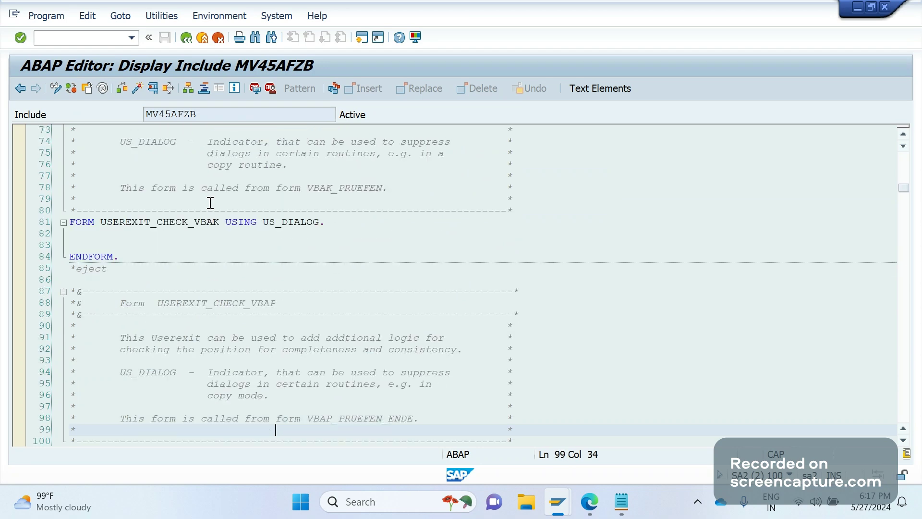
key("Down")
key("Up")
key("Up")
key("Up")
key("Up")
key("Up")
key("Up")
key("Up")
key("Up")
key("Up")
key("Up")
key("Up")
key("Up")
key("Up")
key("Up")
key("Up")
key("Up")
key("Up")
key("Up")
key("Up")
key("Up")
key("Up")
key("Up")
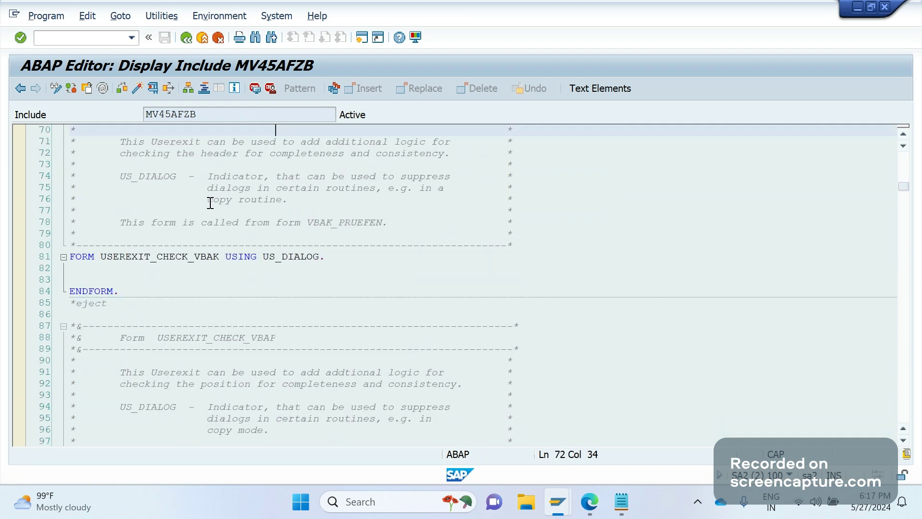
left_click(206, 283)
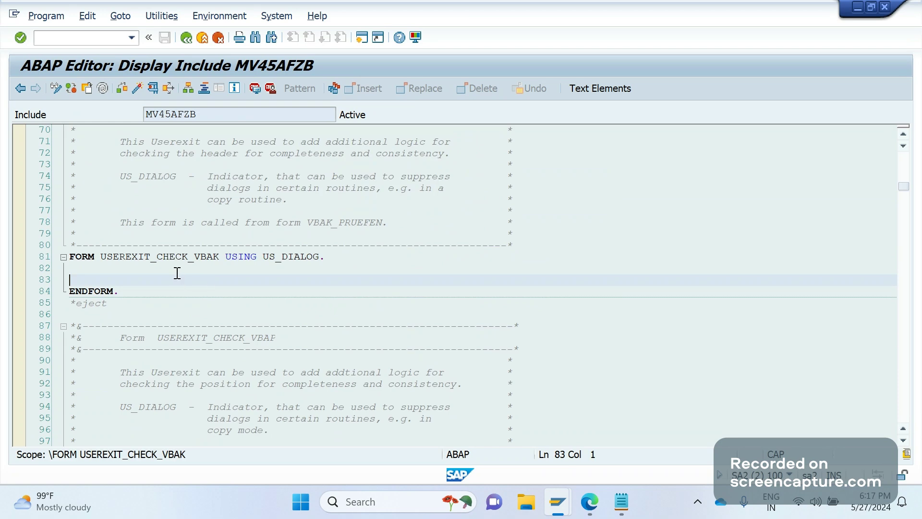
Step: Check the technical info of Purchase Order Type on order 577's header Order Data tab
key("alt+Tab")
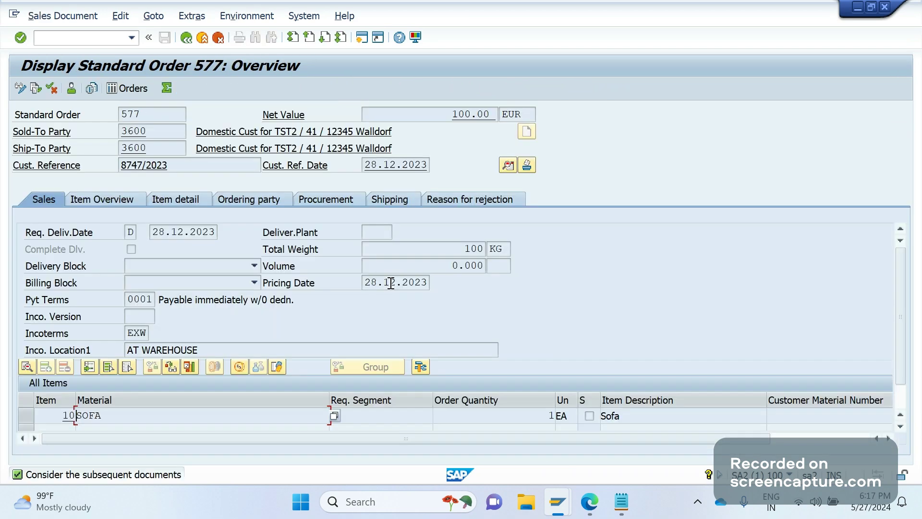
left_click(508, 166)
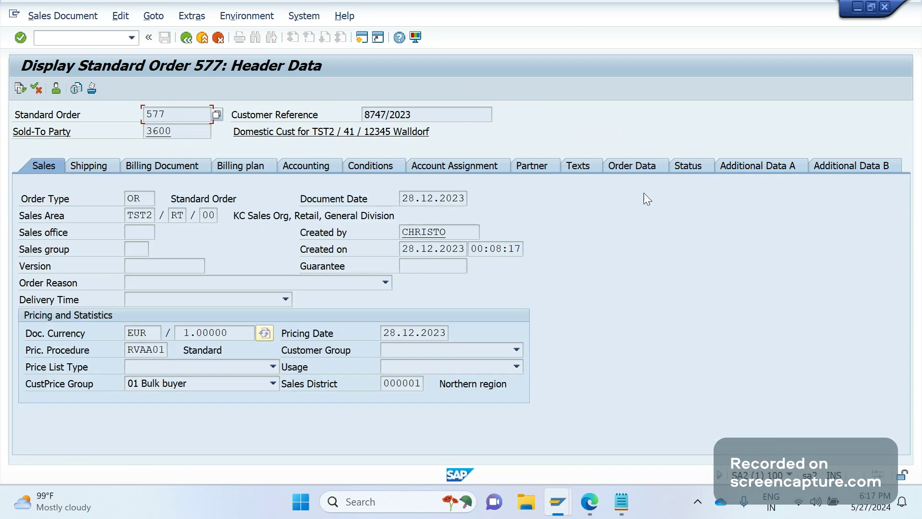
left_click(645, 168)
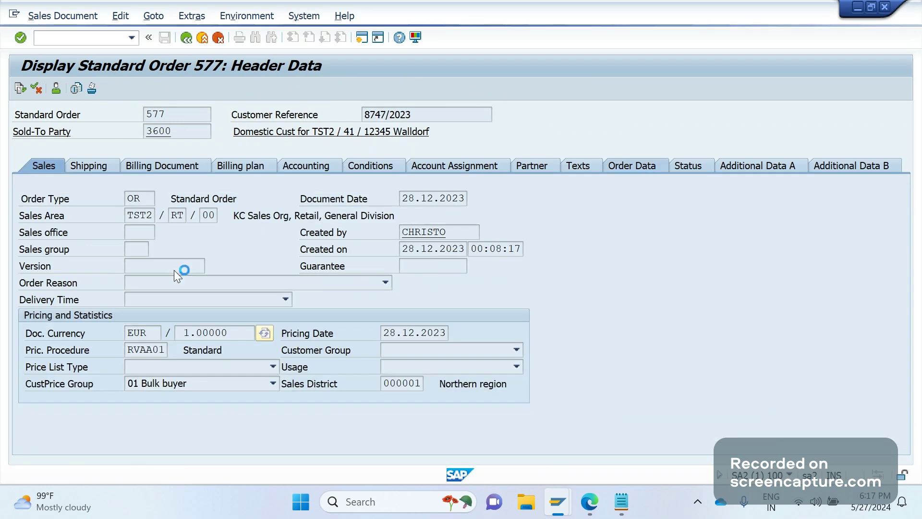
key("F4")
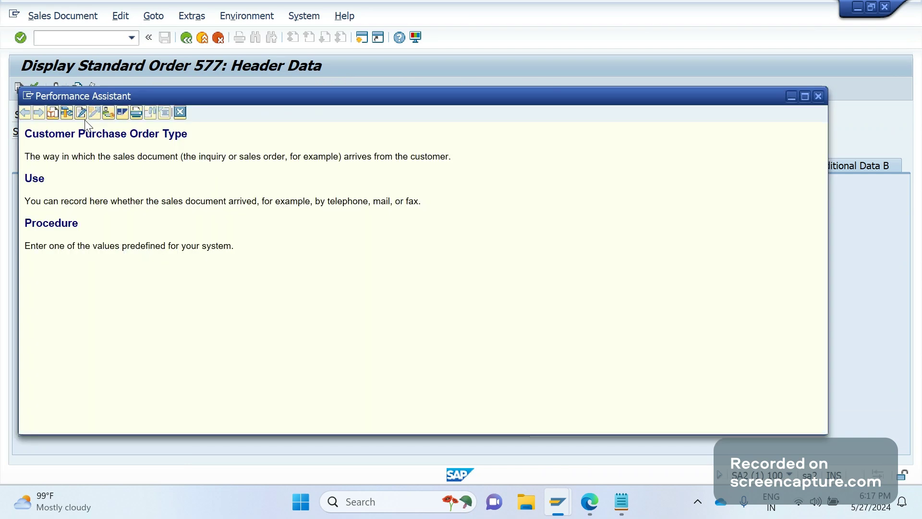
key("F9")
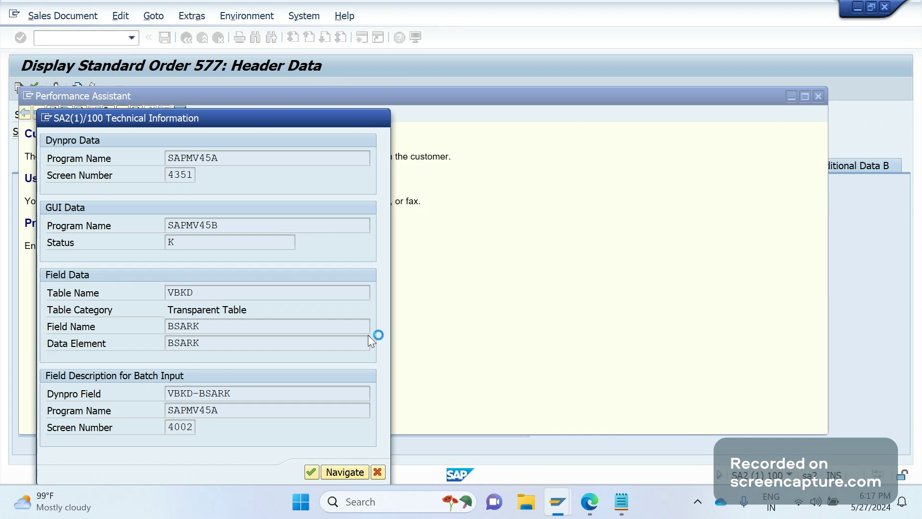
key("Escape")
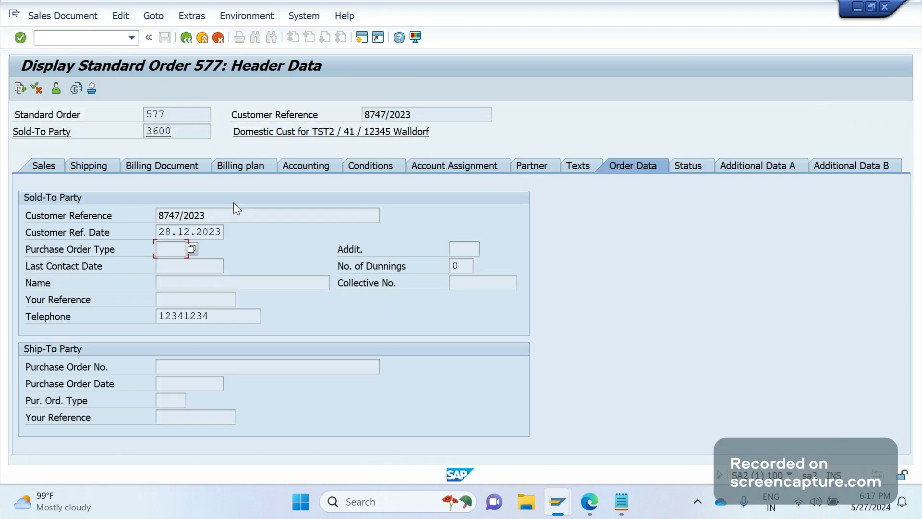
Step: Go to form USEREXIT_CHECK_VBKD, page back up to the VBAK and VBAP forms, then bring Notepad forward
key("Down")
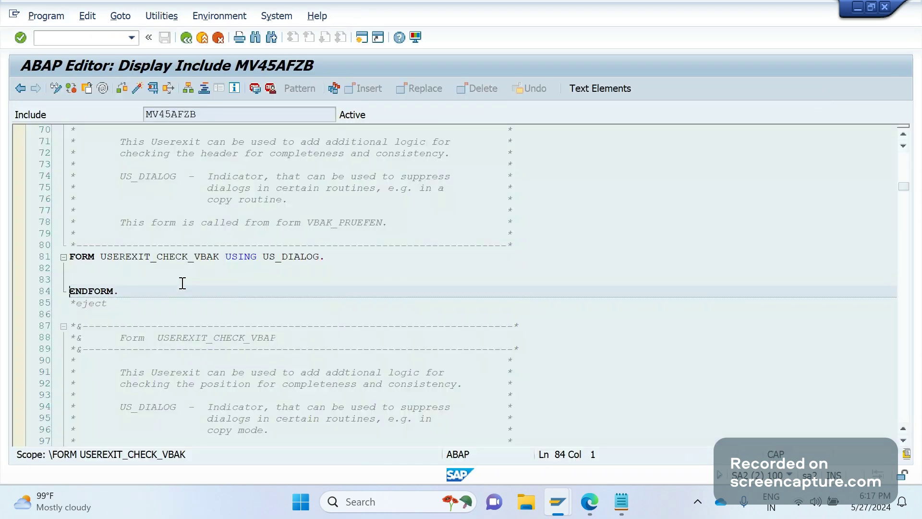
key("Down")
key("Down")
key("Down")
key("Down")
key("Down")
key("Down")
key("Down")
key("Down")
key("Down")
key("Down")
key("Down")
key("Down")
key("Down")
key("Down")
key("Down")
key("Down")
key("Down")
key("Down")
key("Down")
key("Down")
key("Down")
key("Down")
key("Down")
key("Down")
key("Down")
key("Down")
key("Down")
key("Down")
key("Down")
key("Down")
key("Down")
key("Down")
key("Down")
key("Down")
key("Down")
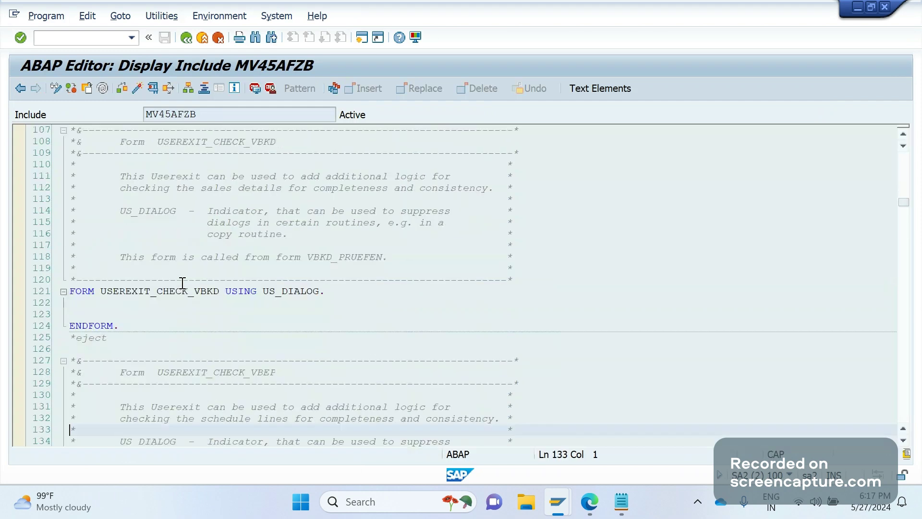
left_click(120, 308)
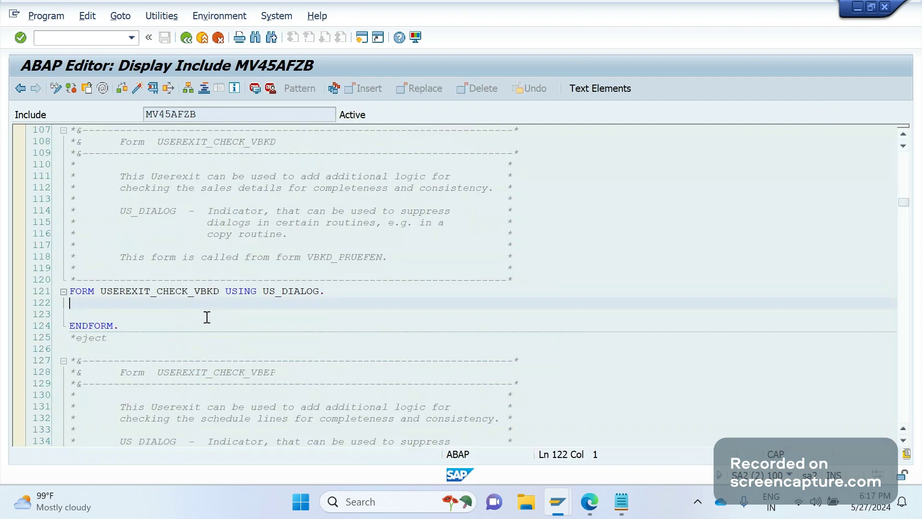
key("alt+Tab")
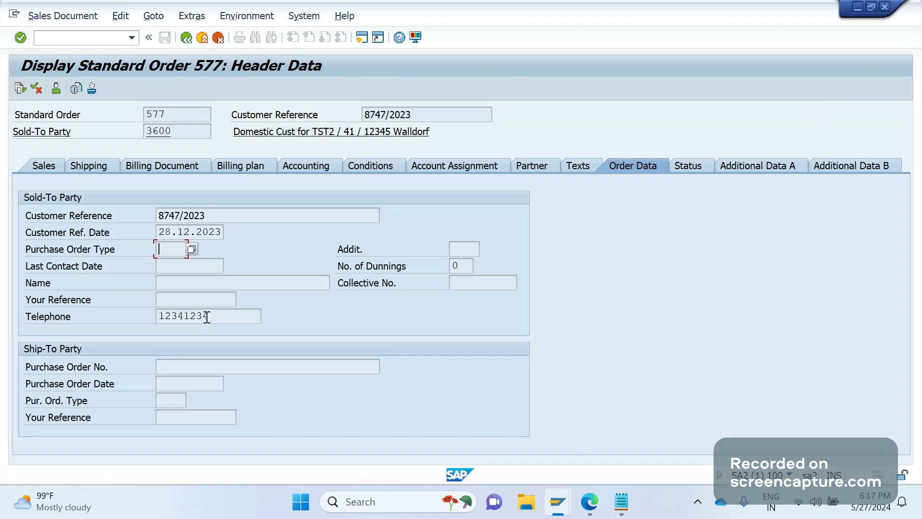
key("alt+Tab")
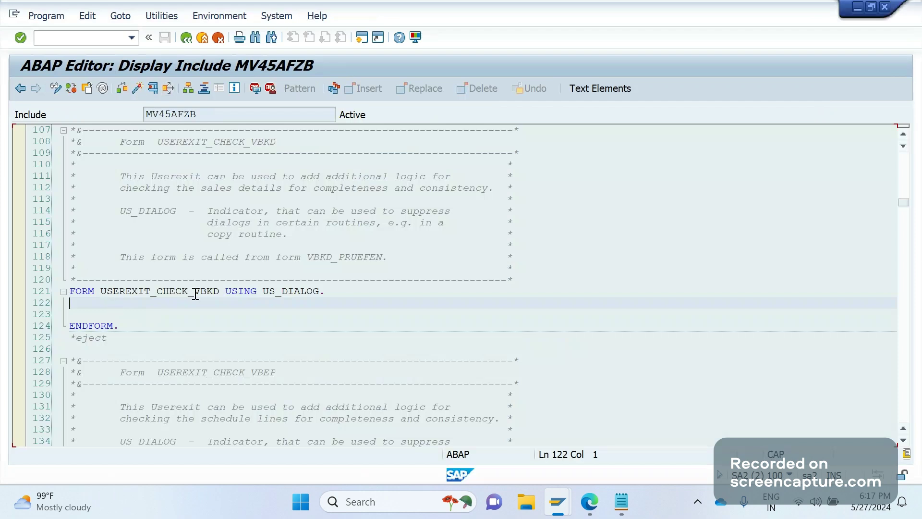
key("Page_Up")
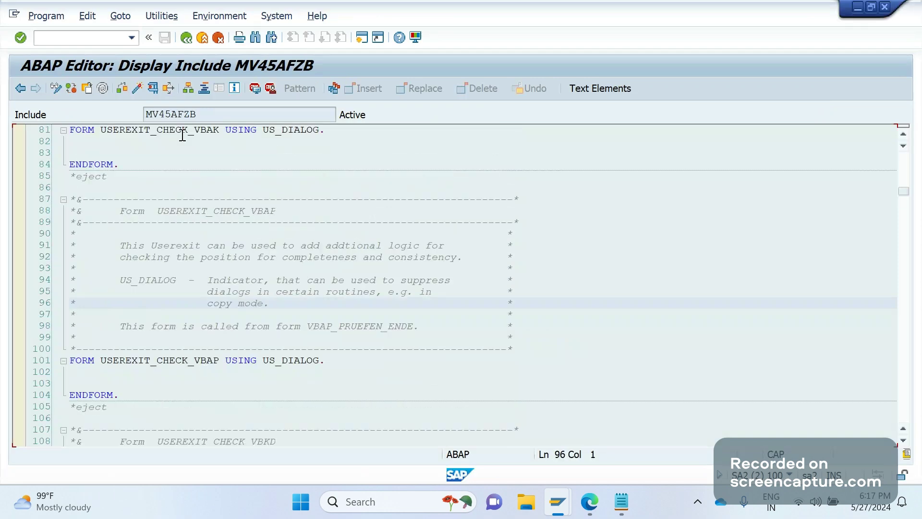
left_click(621, 501)
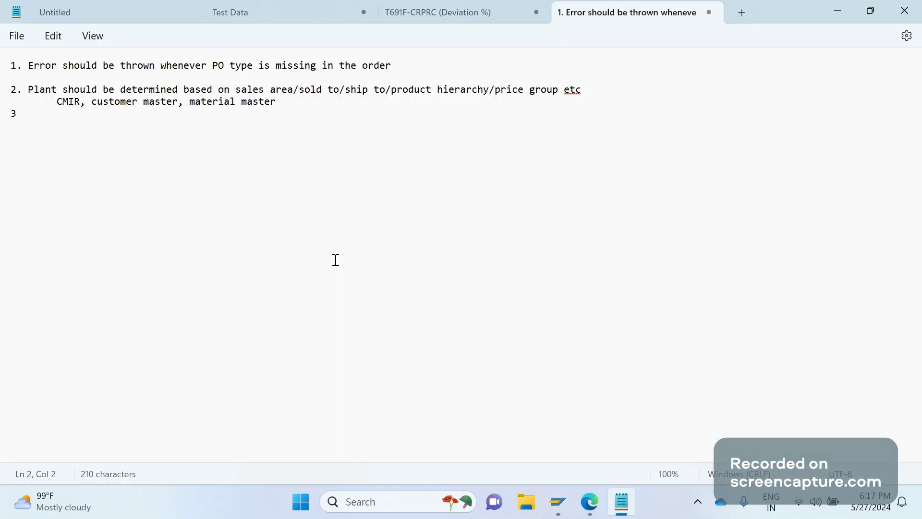
Step: Search the program for SOURCE_DETERMINATION with the Find dialog
left_click(260, 117)
left_click(274, 104)
key("alt+Tab")
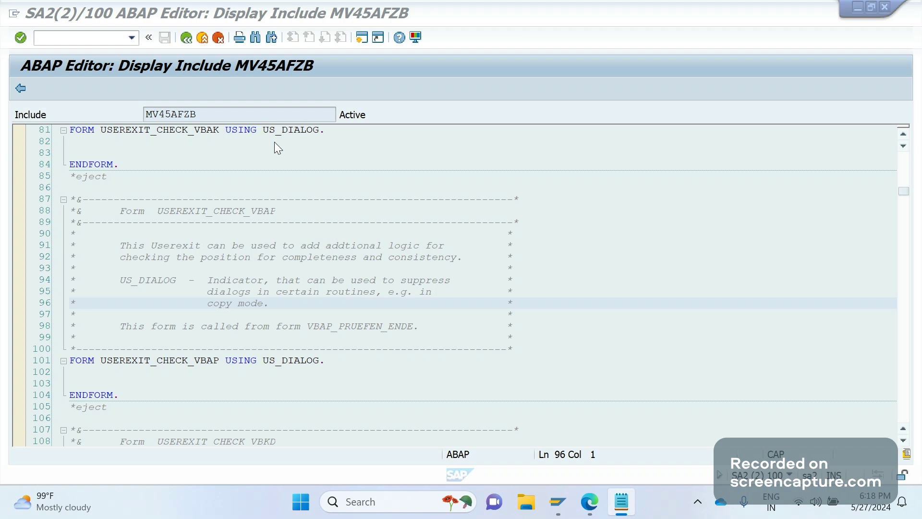
left_click(256, 37)
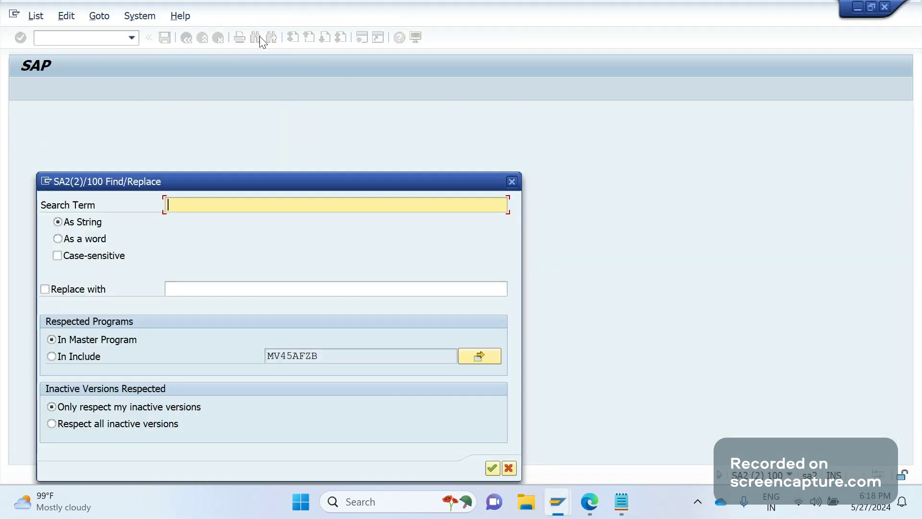
type("SOURCE_DETER")
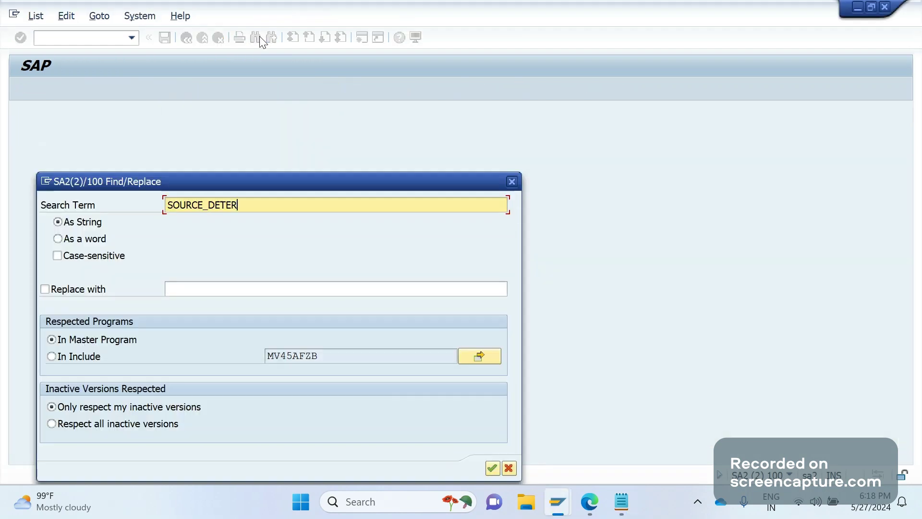
type("MINATION")
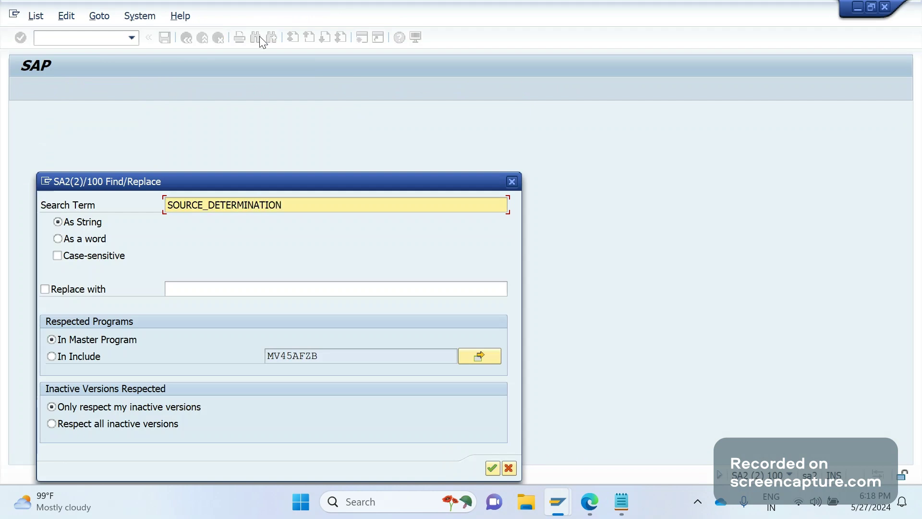
key("Return")
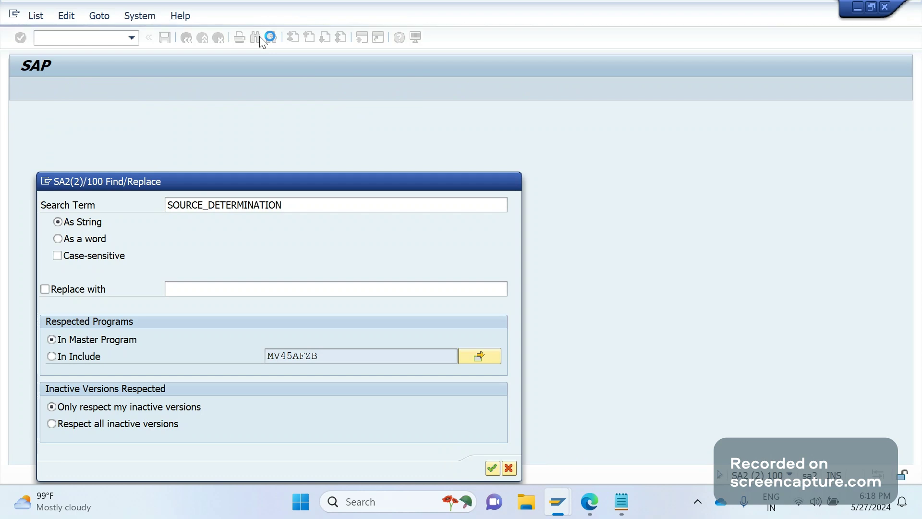
Step: Add a blank line after the CMIR line in the Notepad requirements notes
key("alt+Tab")
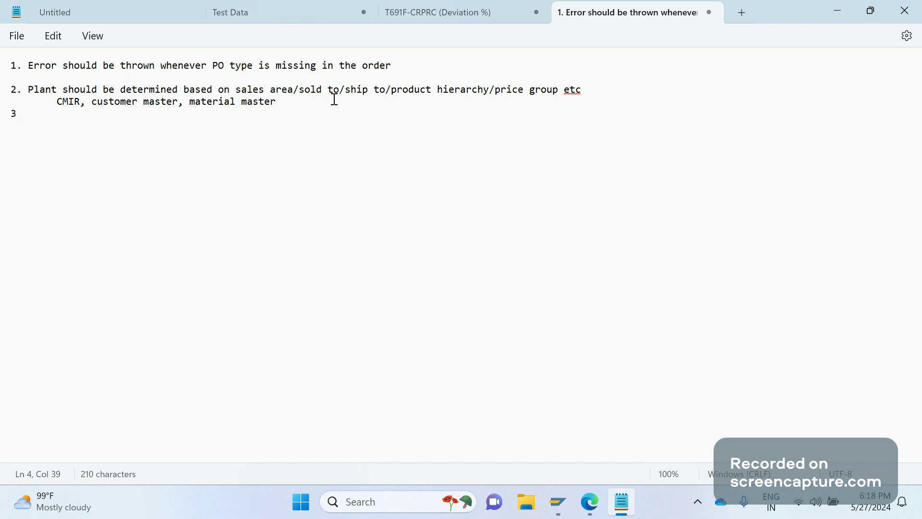
left_click(399, 81)
left_click(297, 104)
key("Return")
key("alt+Tab")
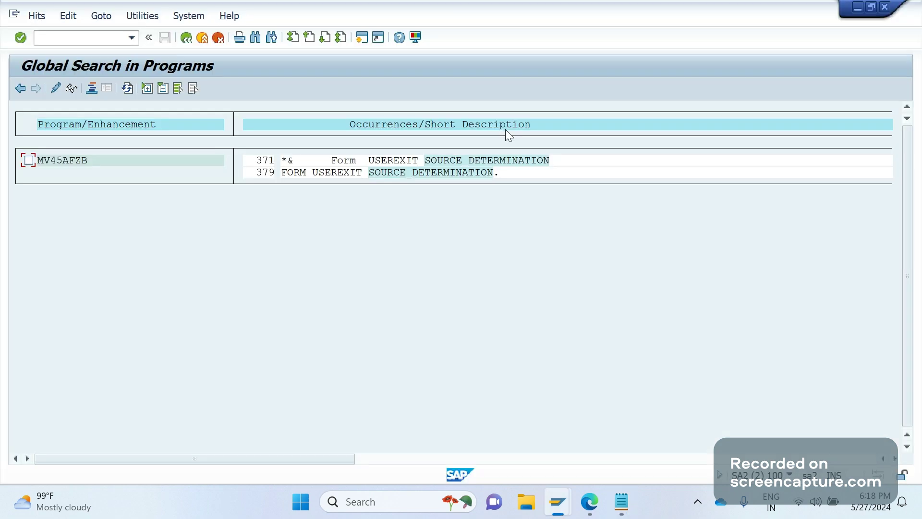
Step: Open hit line 379, select USEREXIT_SOURCE_DETERMINATION from FORM to ENDFORM, and select include name MV45AFZB
left_click(455, 174)
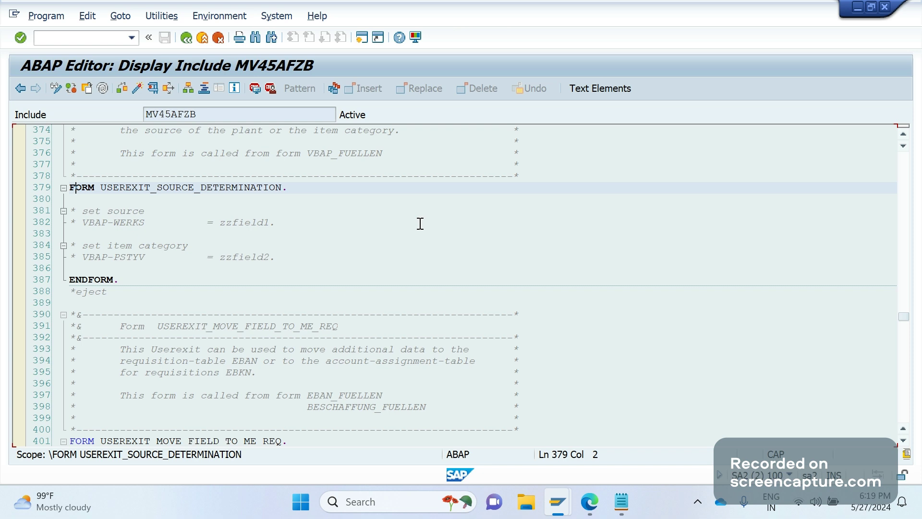
left_click(127, 282)
left_click_drag(126, 282, 70, 187)
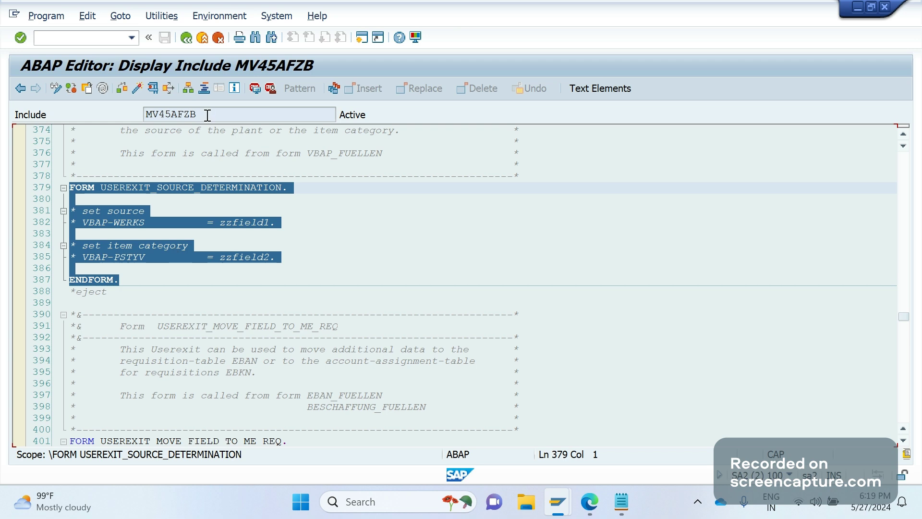
left_click_drag(208, 116, 118, 120)
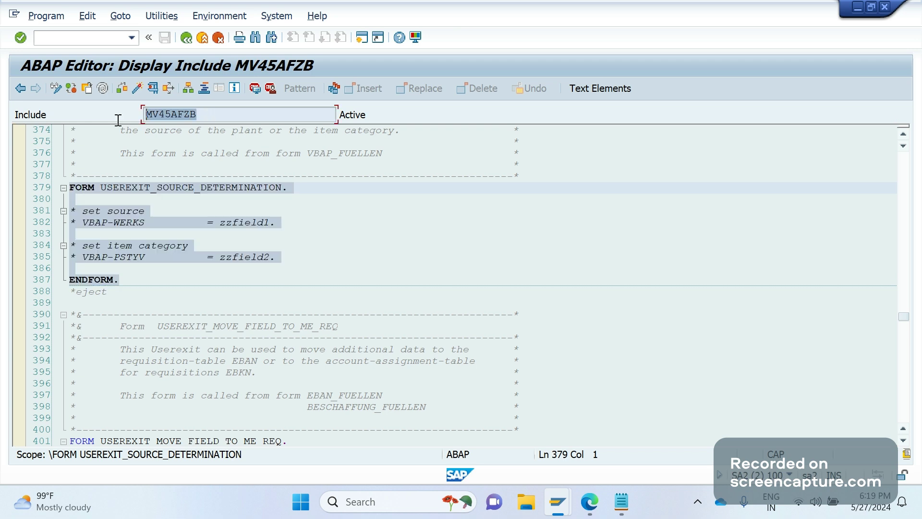
key("alt+Tab")
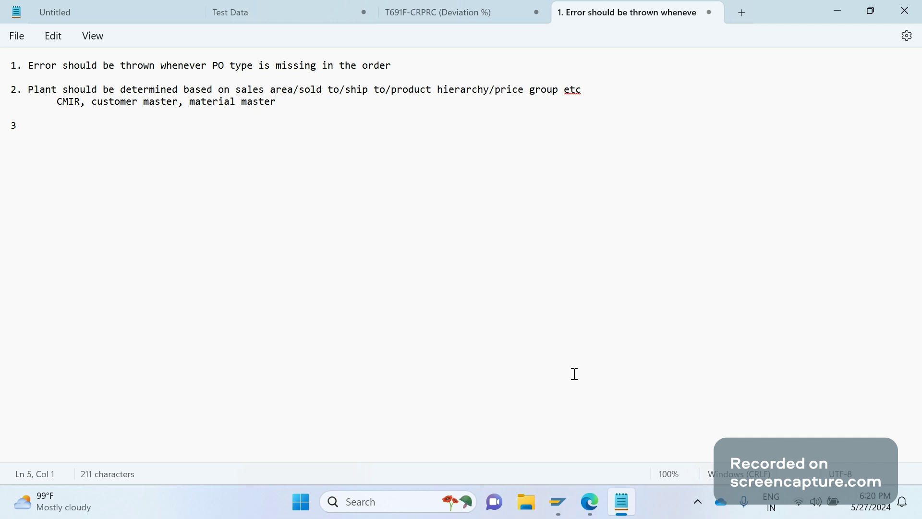
mouse_move(590, 502)
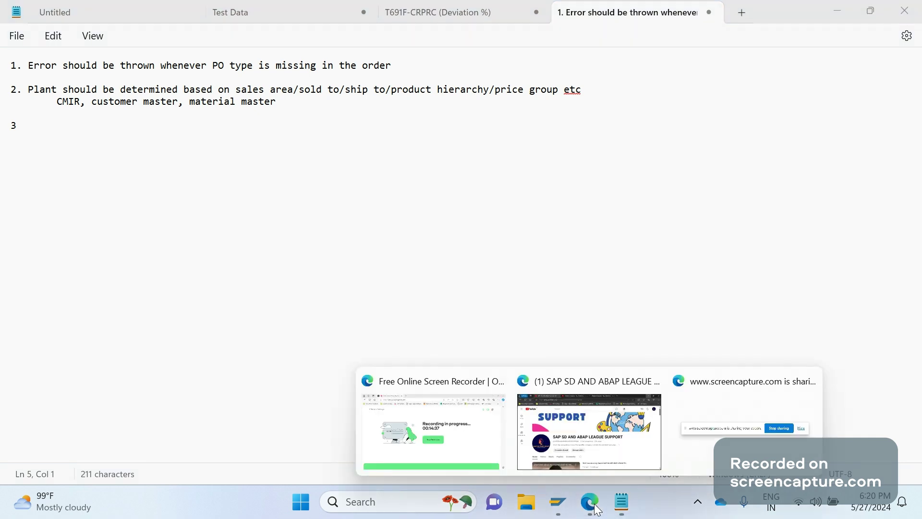